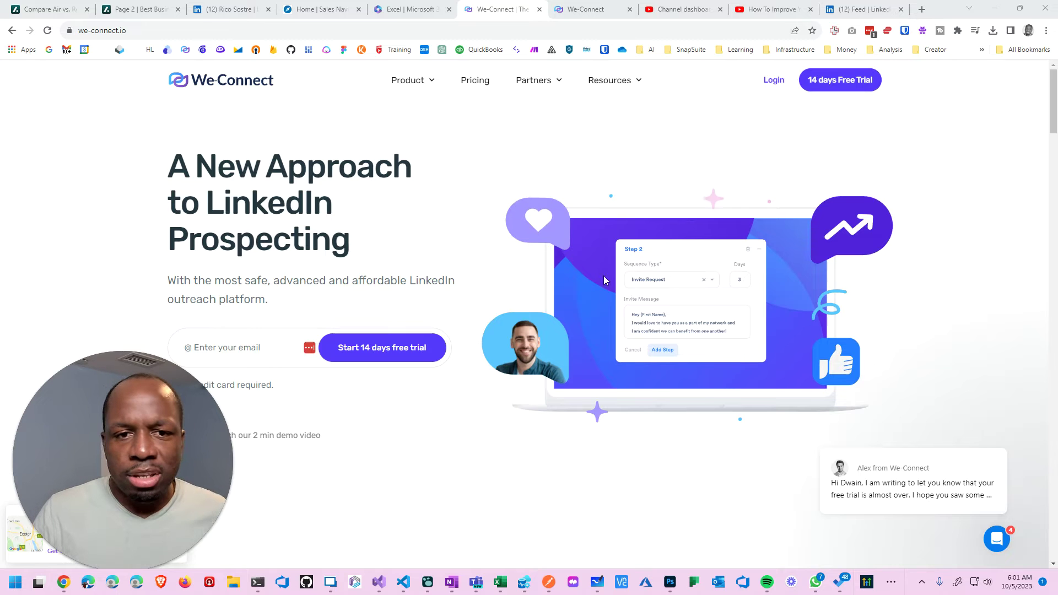
# Step: Open the We-Connect pricing page and review the monthly package's price and included features
pyautogui.scroll(-10, 441, 329)
pyautogui.scroll(10, 474, 281)
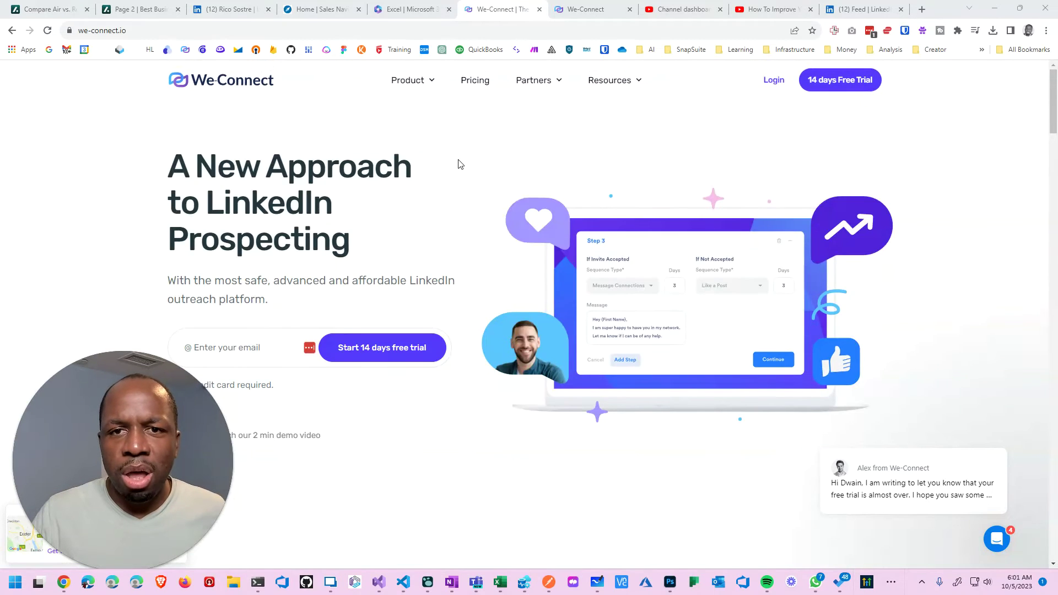
pyautogui.click(474, 79)
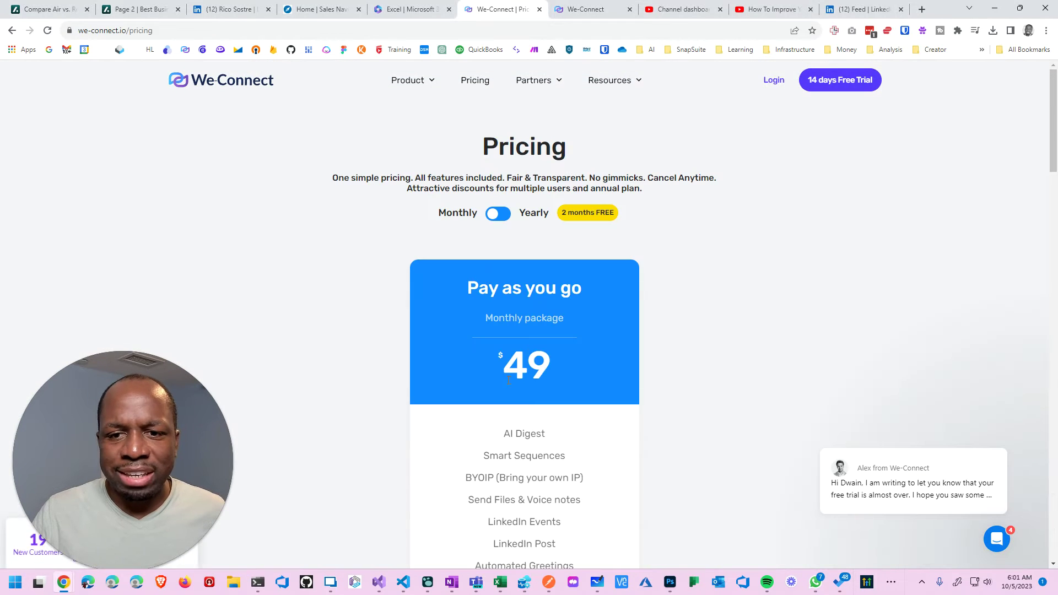
pyautogui.moveTo(508, 380); pyautogui.dragTo(611, 374)
pyautogui.scroll(-4, 605, 371)
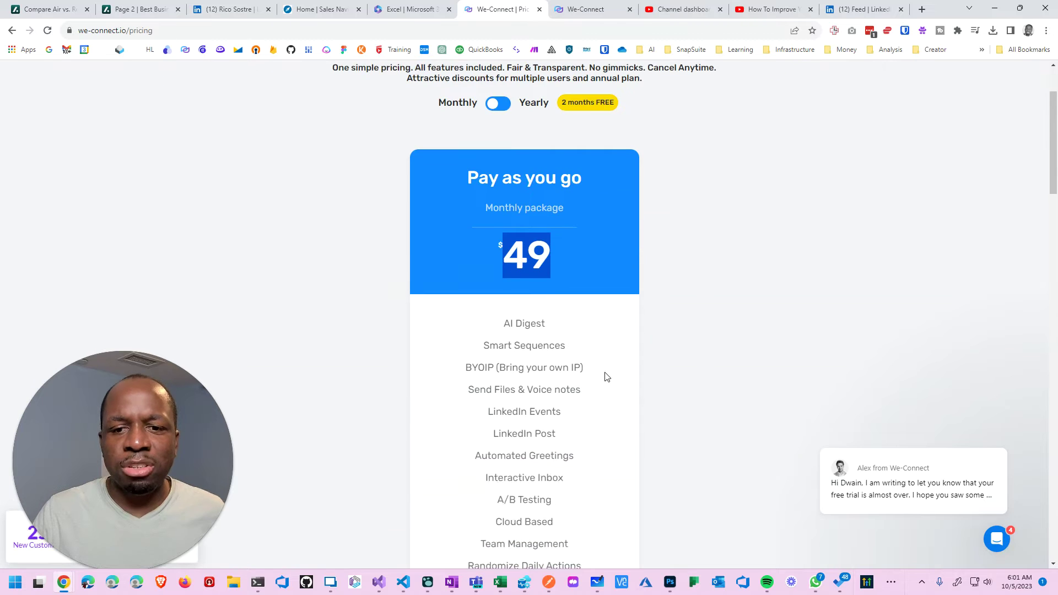
pyautogui.scroll(-2, 605, 377)
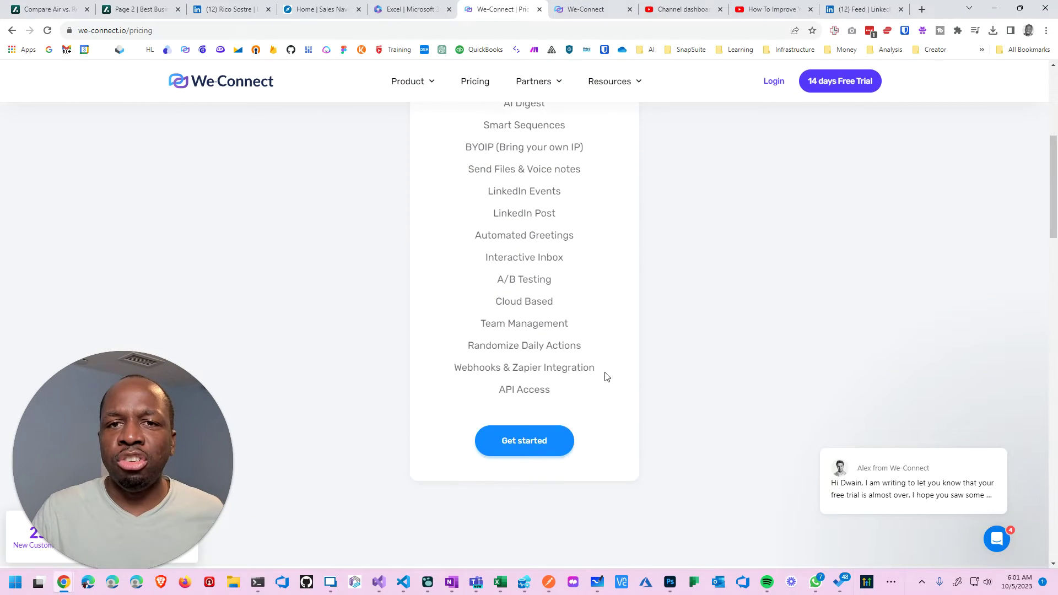
pyautogui.scroll(6, 606, 377)
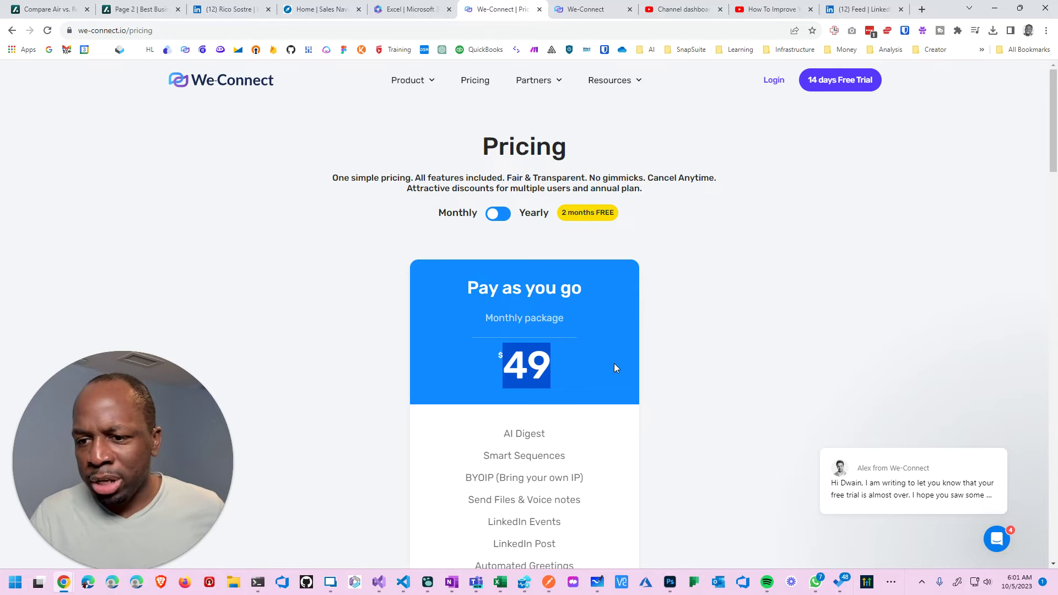
pyautogui.scroll(-5, 568, 346)
pyautogui.scroll(5, 568, 347)
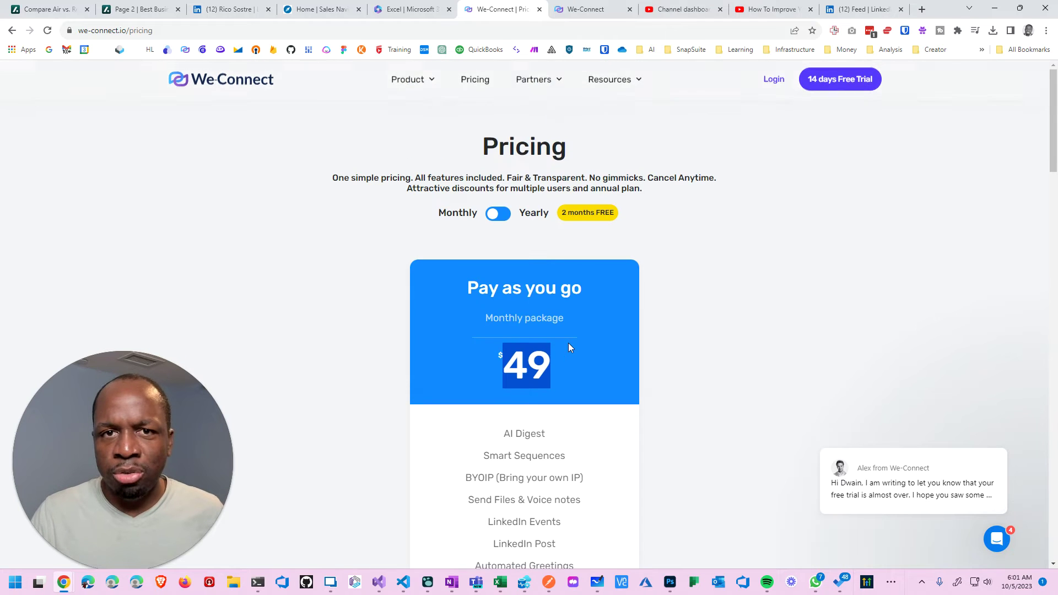
# Step: Open the dashboard in the logged-in We-Connect account and examine each day's activity breakdown in the October stats chart
pyautogui.click(573, 17)
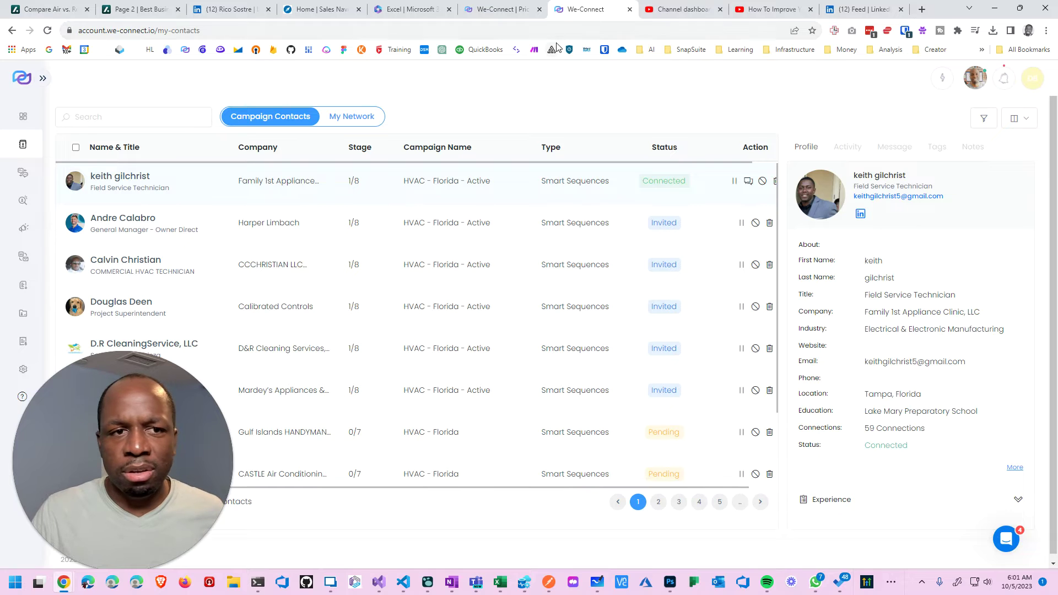
pyautogui.click(53, 118)
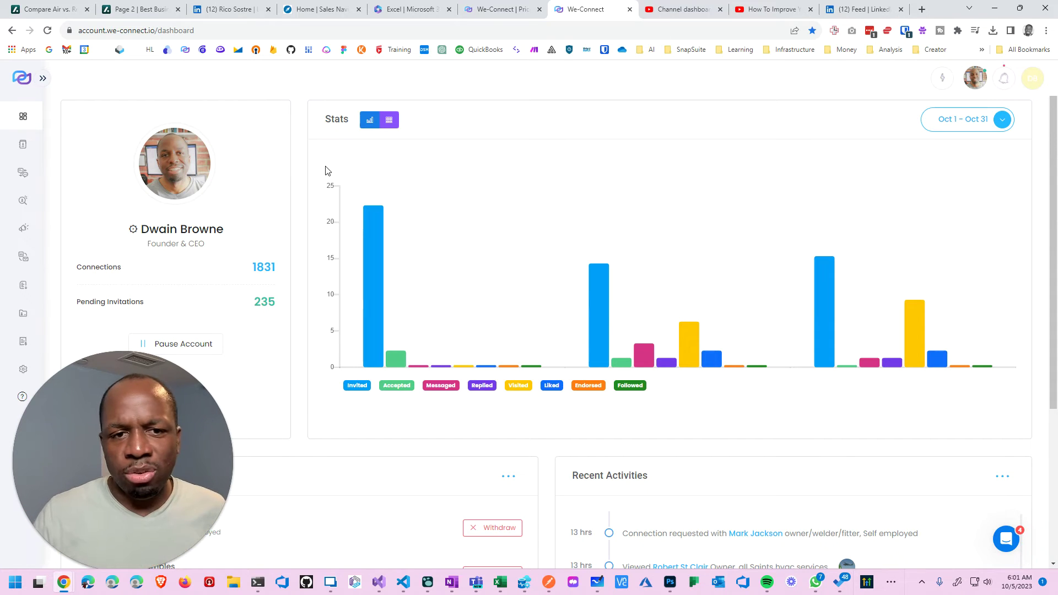
pyautogui.moveTo(402, 278)
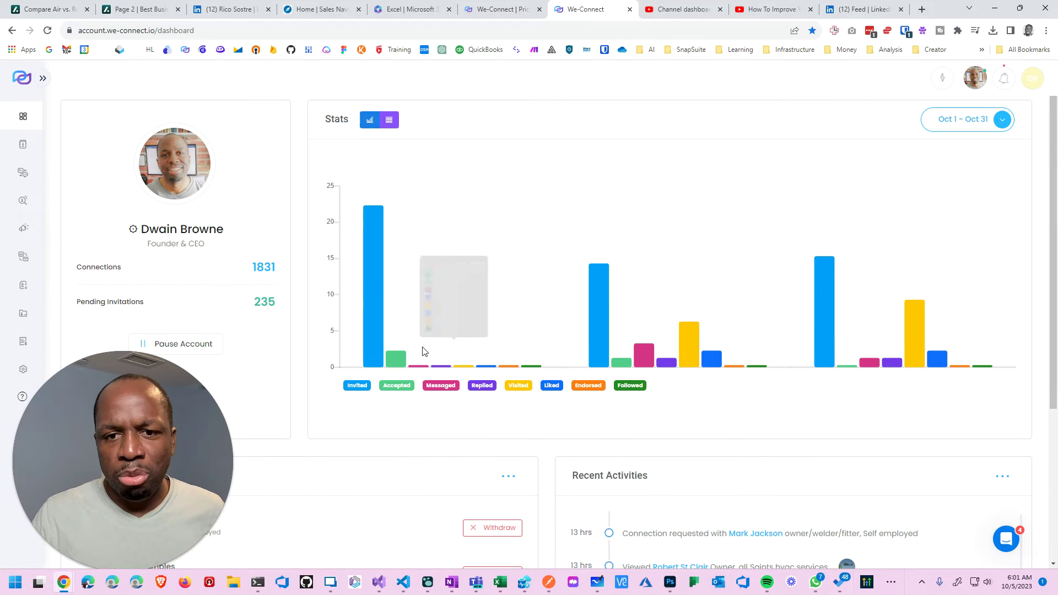
pyautogui.moveTo(1016, 343)
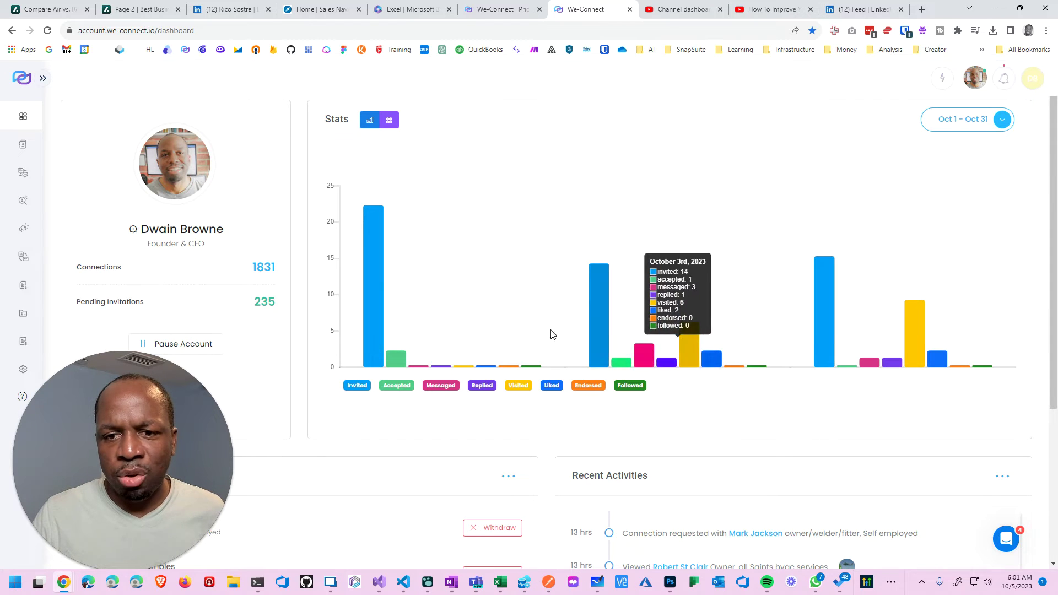
pyautogui.moveTo(380, 314)
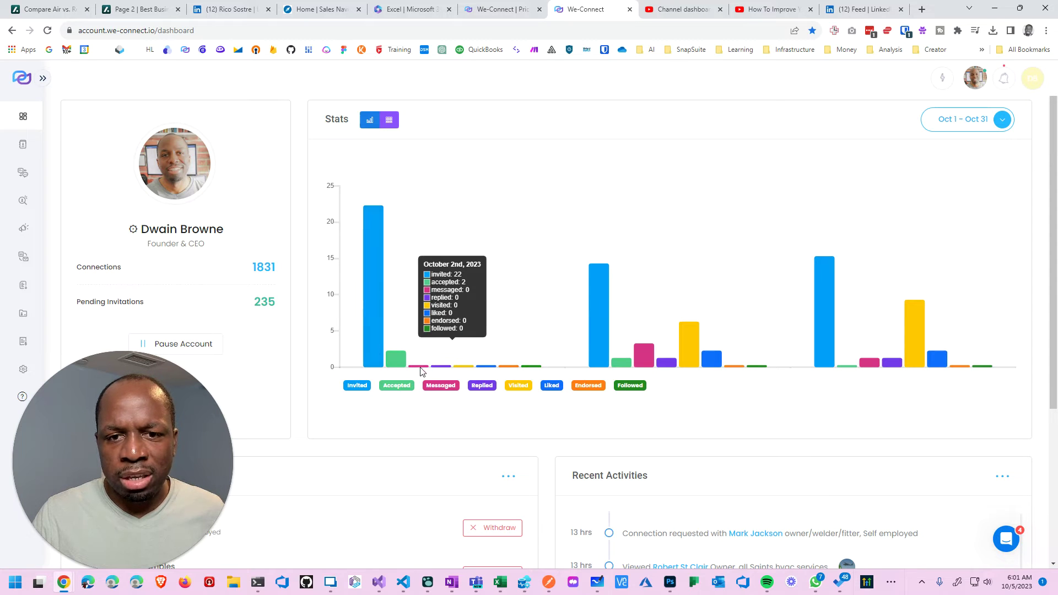
pyautogui.moveTo(860, 342)
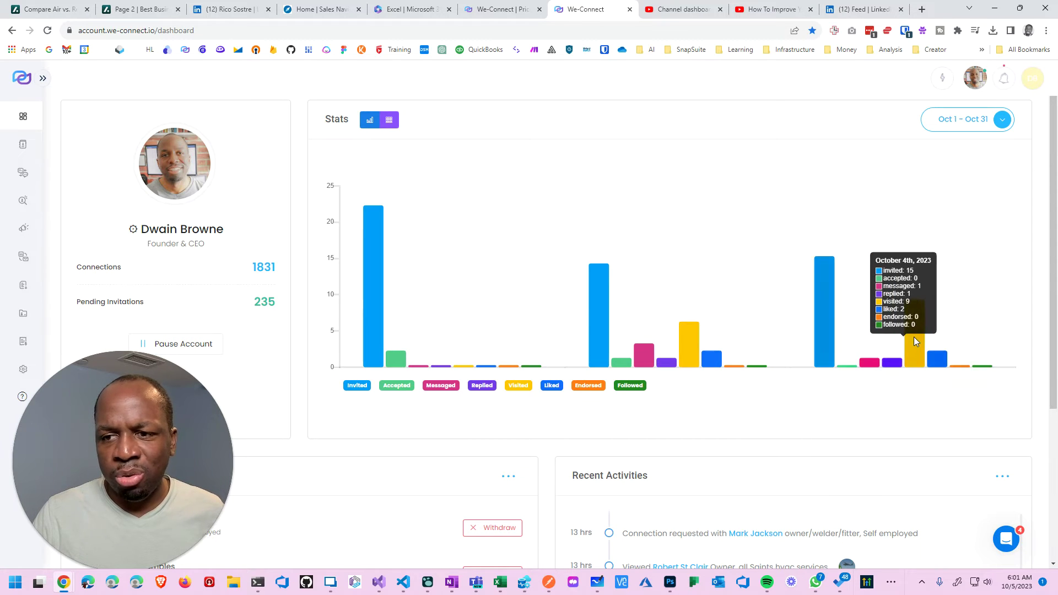
pyautogui.moveTo(699, 321)
pyautogui.scroll(-1, 600, 255)
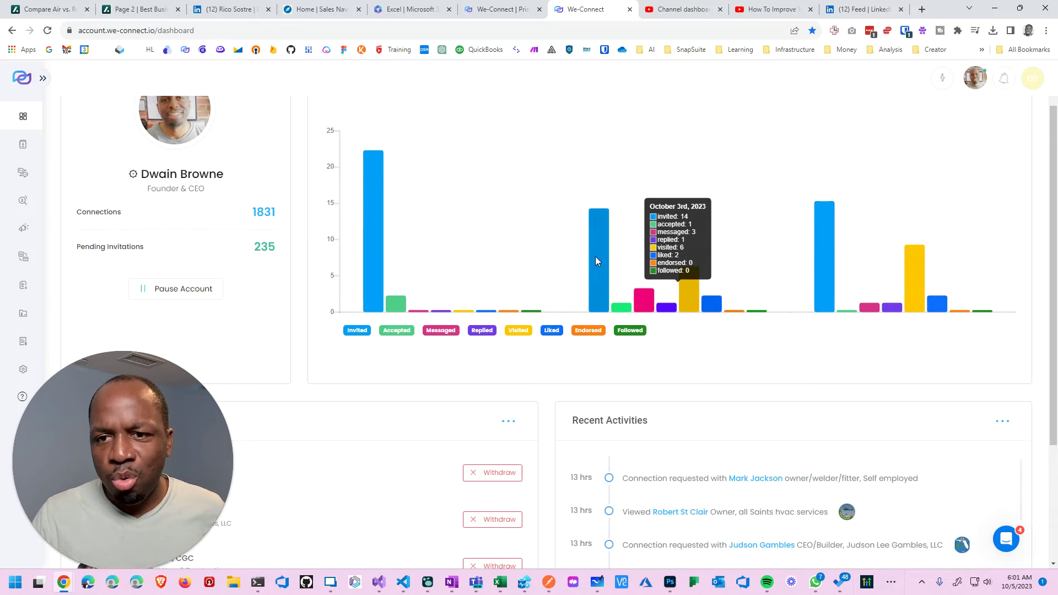
pyautogui.moveTo(394, 226)
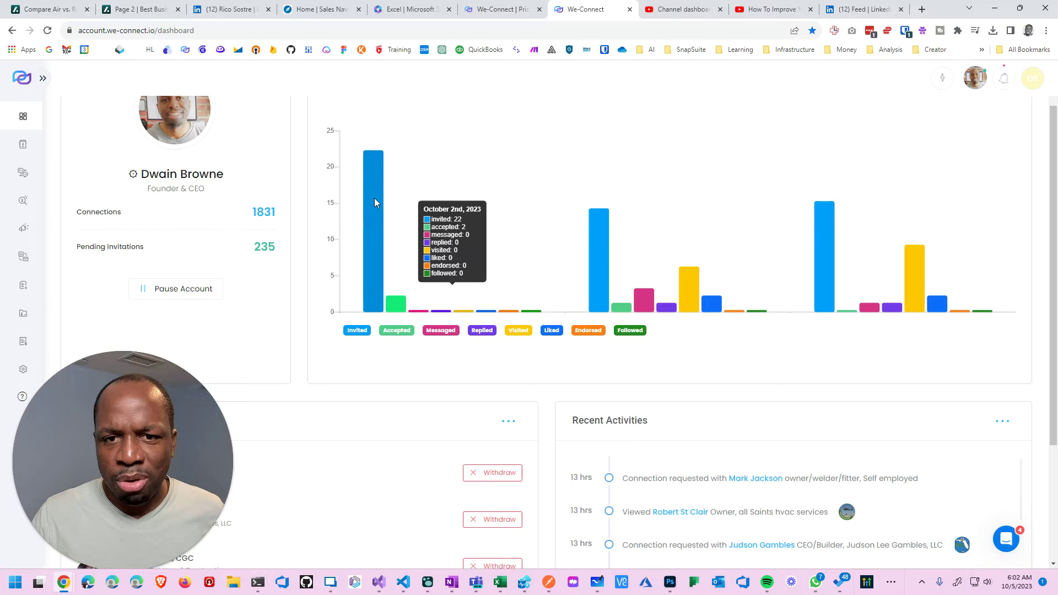
pyautogui.moveTo(603, 234)
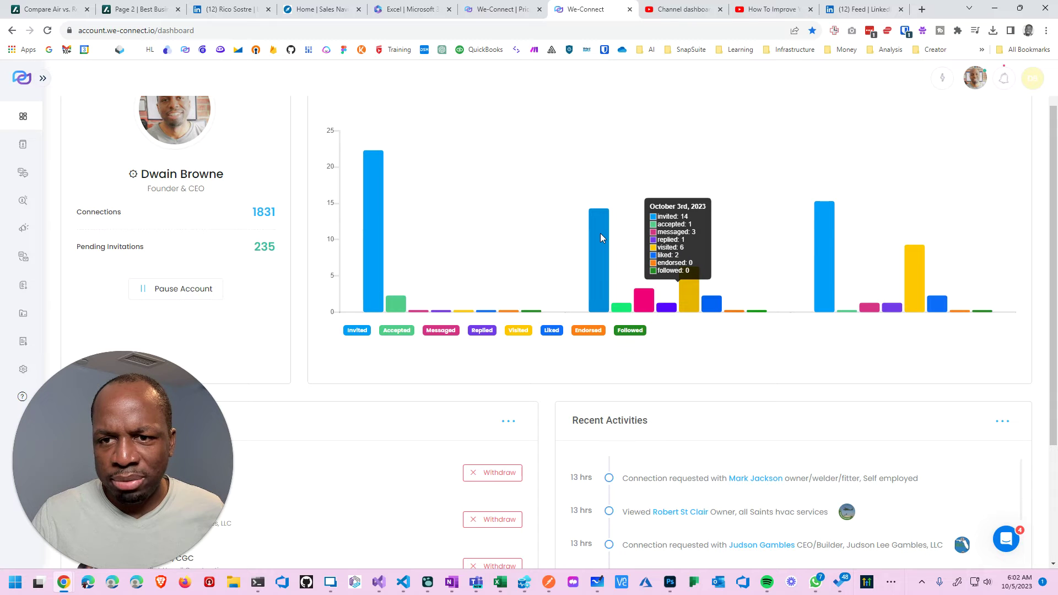
pyautogui.moveTo(822, 237)
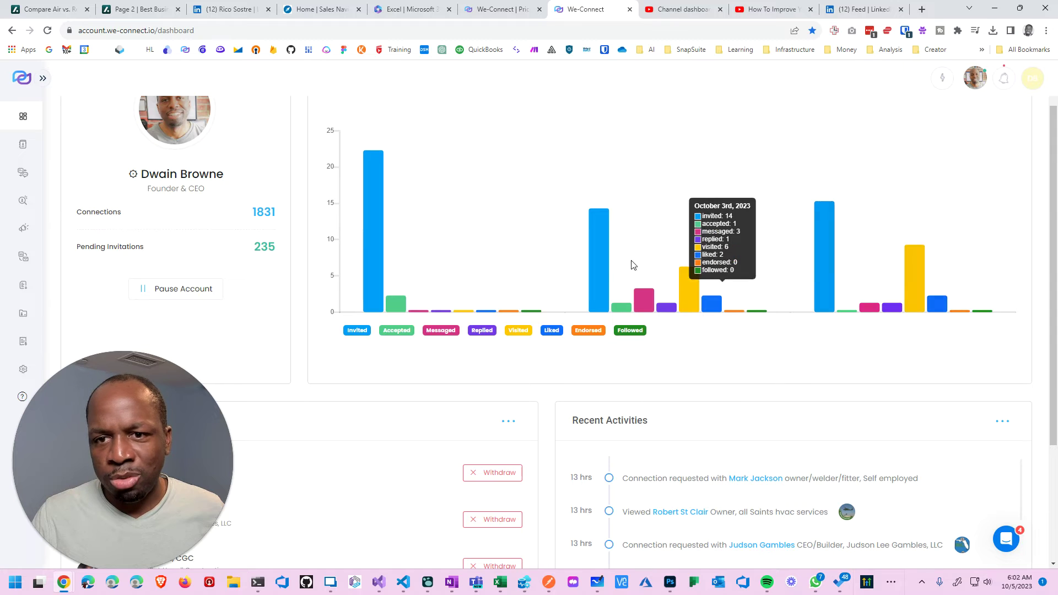
# Step: View the dashboard's October stats as a table of totals, and return them to the bar chart
pyautogui.scroll(1, 952, 296)
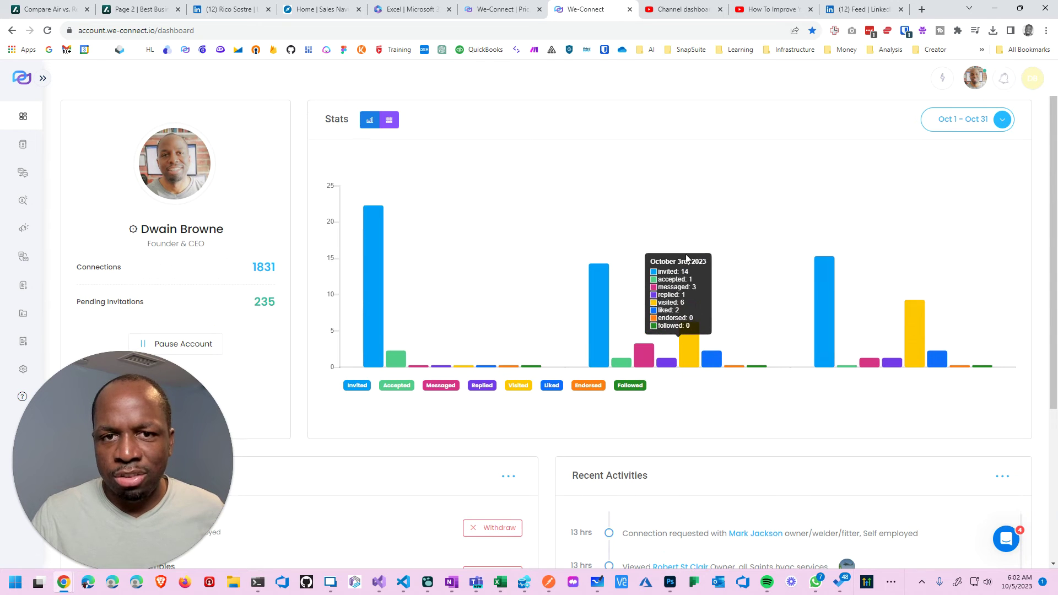
pyautogui.click(387, 123)
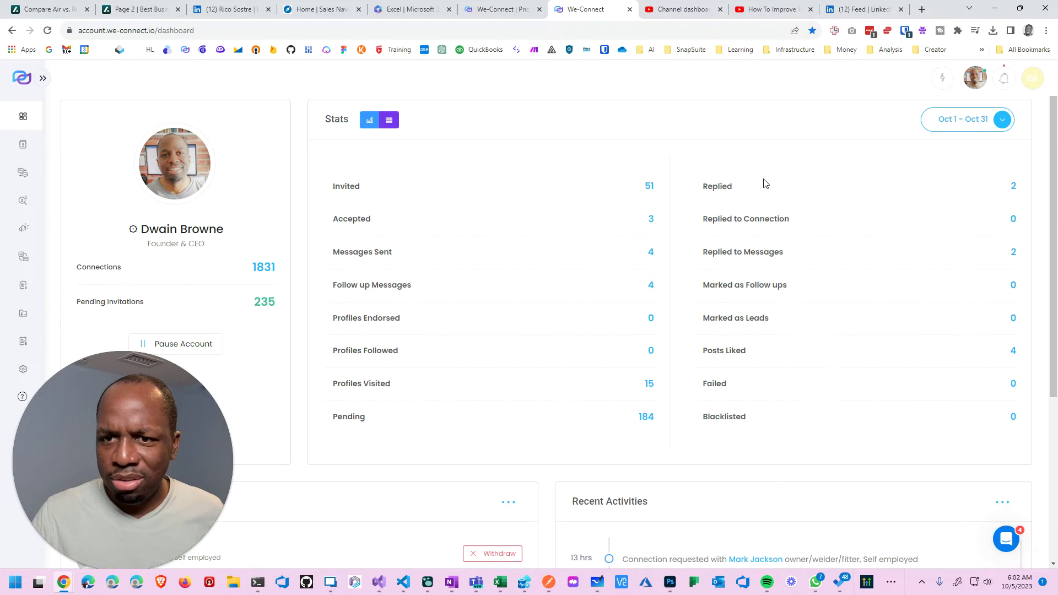
pyautogui.click(370, 121)
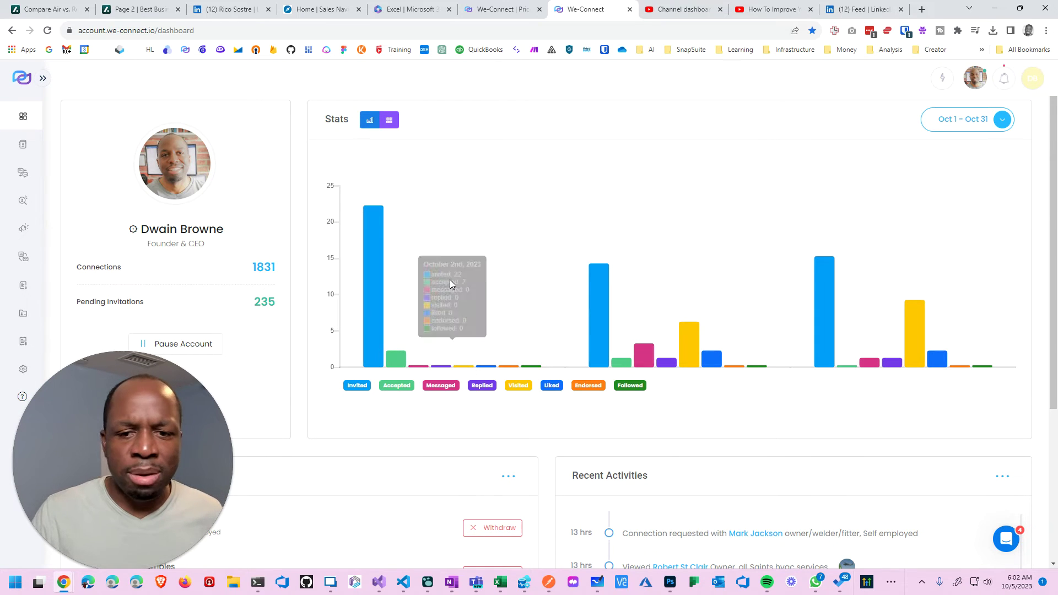
# Step: Examine the account's connection and pending invitation figures, along with the Pending Invitations and Recent Activities lists
pyautogui.doubleClick(254, 269)
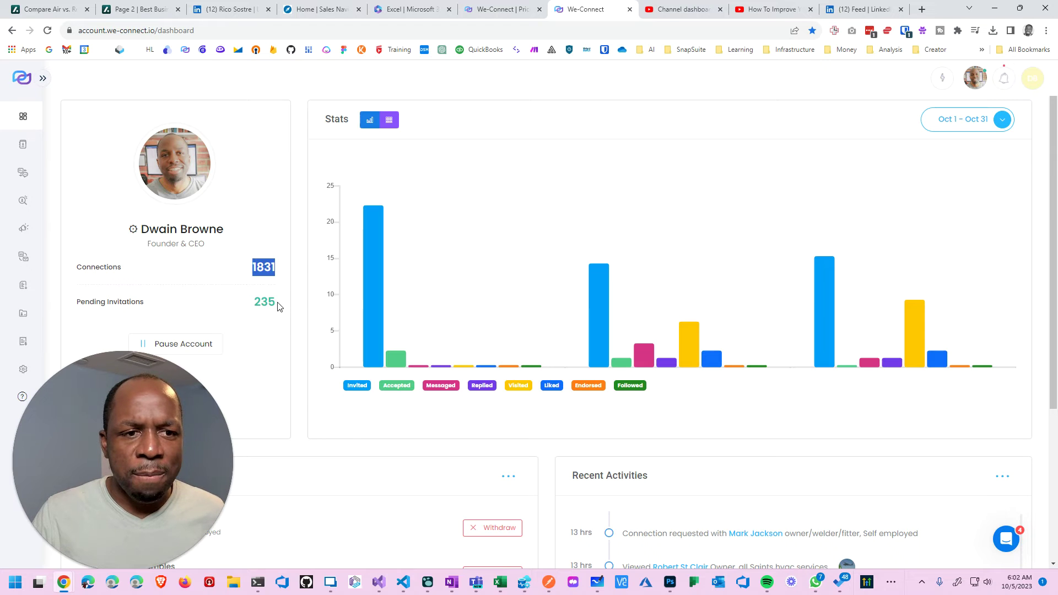
pyautogui.moveTo(253, 308); pyautogui.dragTo(285, 306)
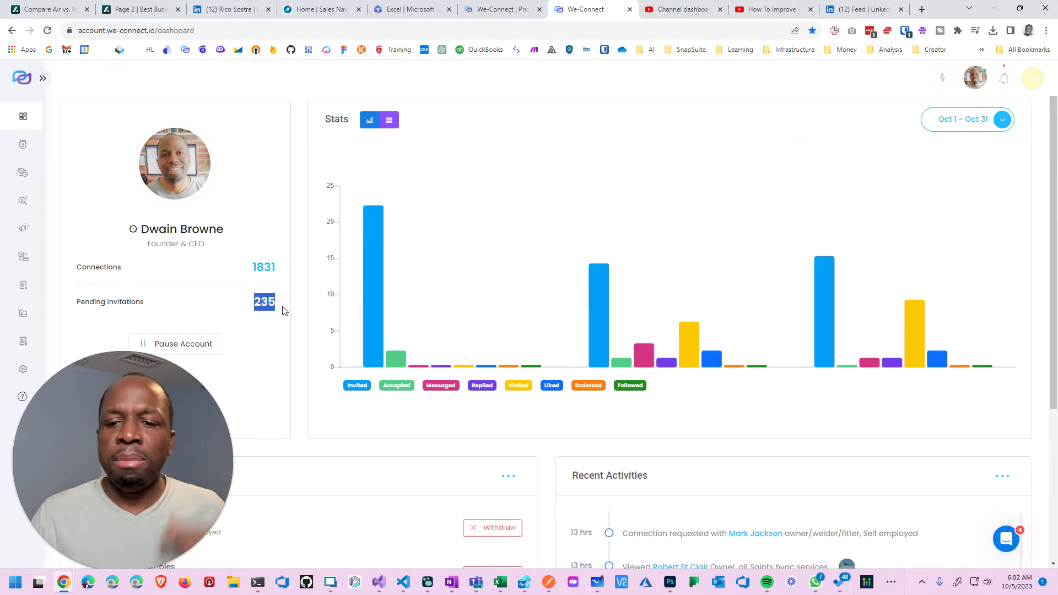
pyautogui.scroll(-4, 303, 312)
pyautogui.scroll(2, 300, 311)
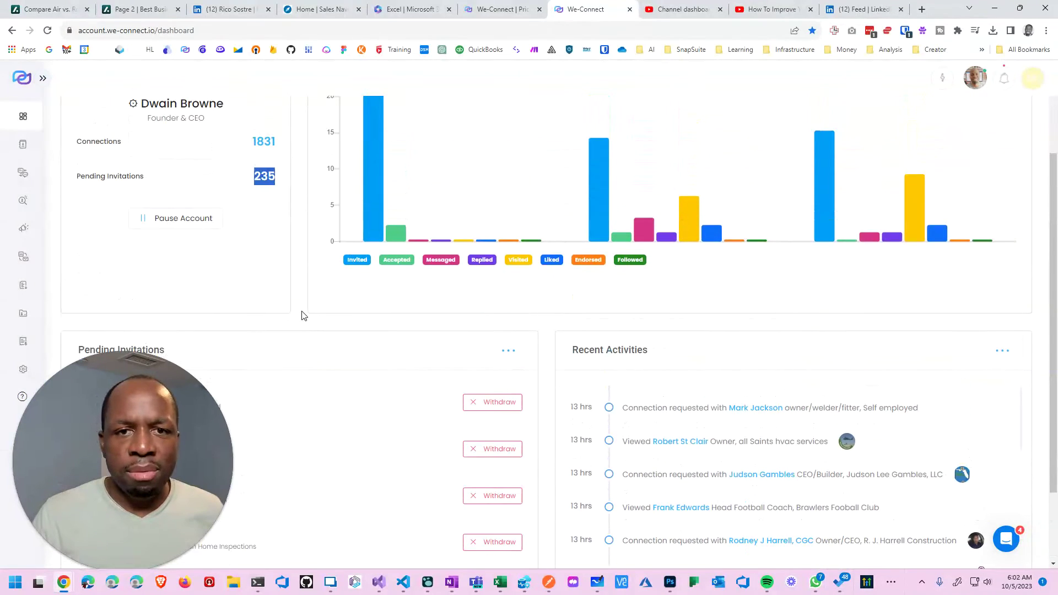
pyautogui.moveTo(403, 246)
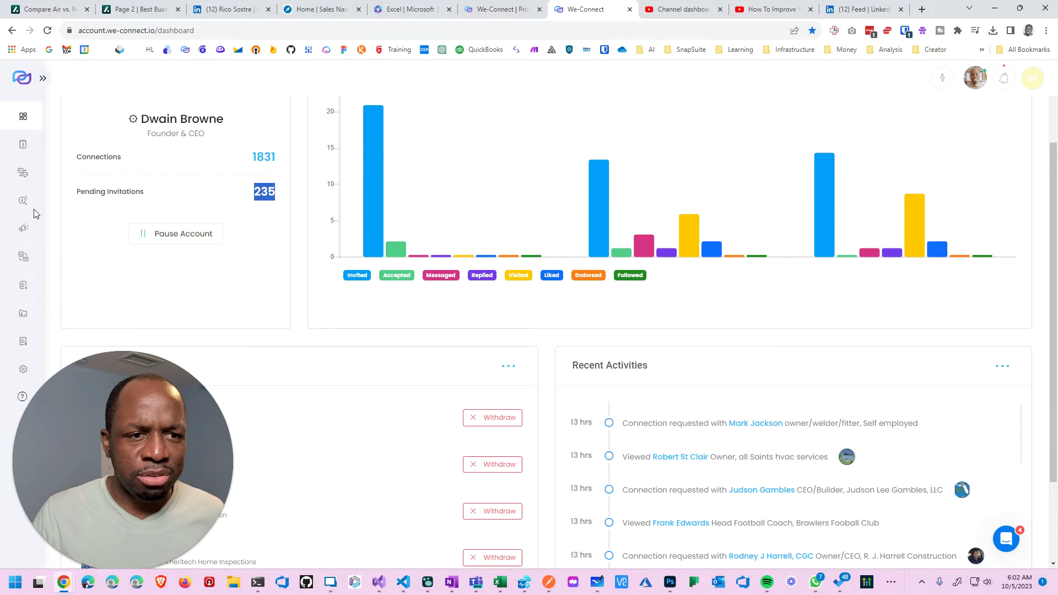
pyautogui.scroll(-2, 237, 259)
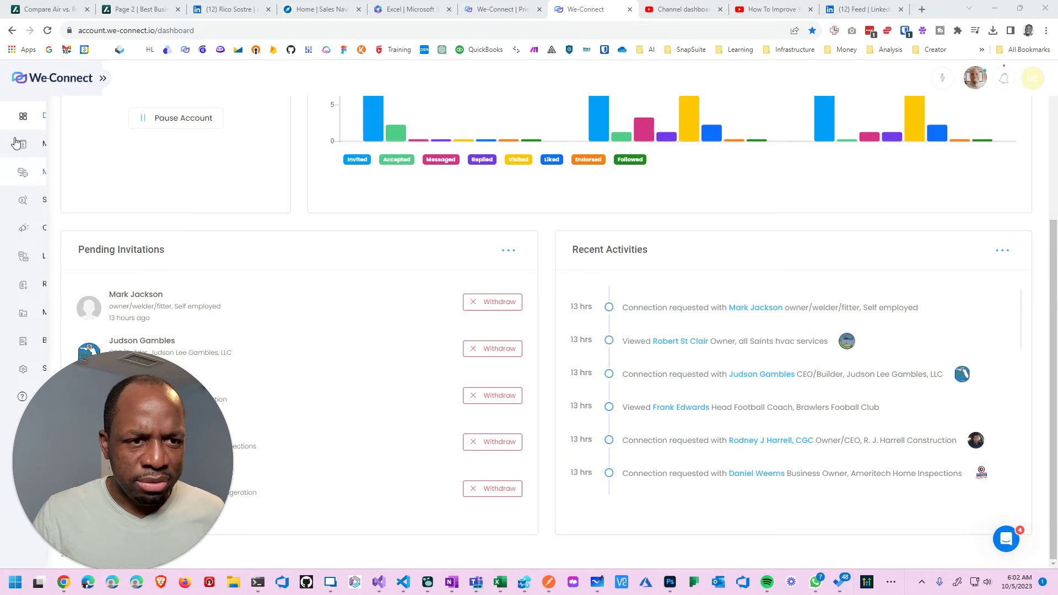
# Step: Open the Campaign Manager and look over the status and result columns of the two HVAC campaigns
pyautogui.moveTo(23, 149)
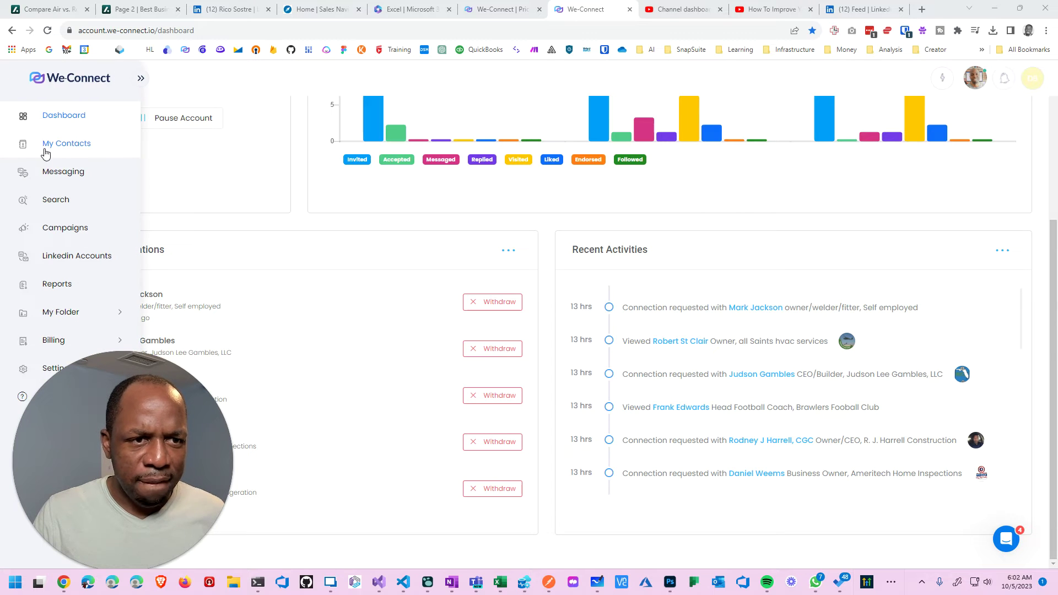
pyautogui.click(55, 228)
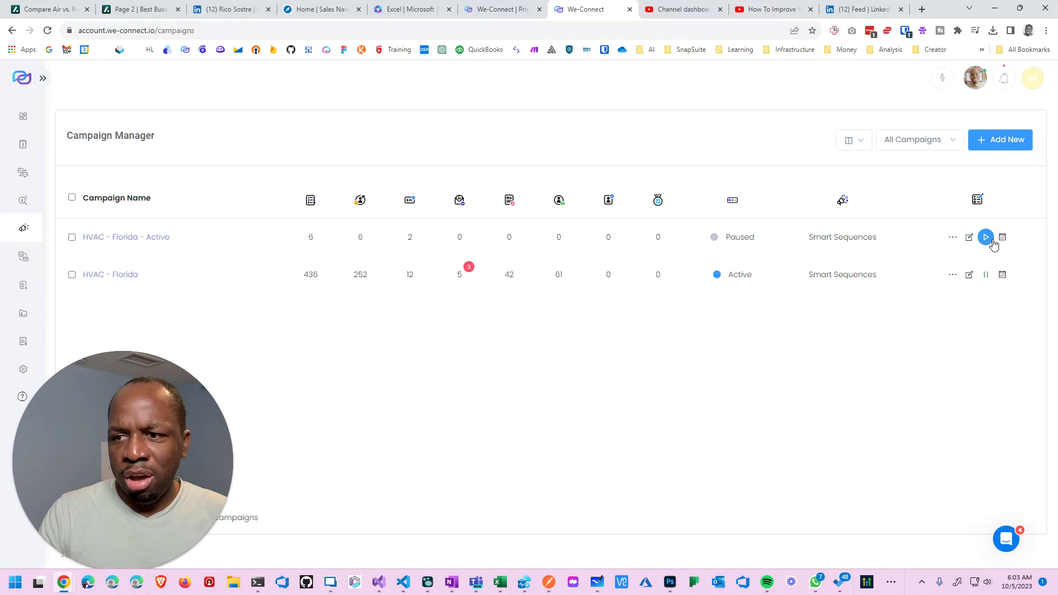
pyautogui.click(1003, 275)
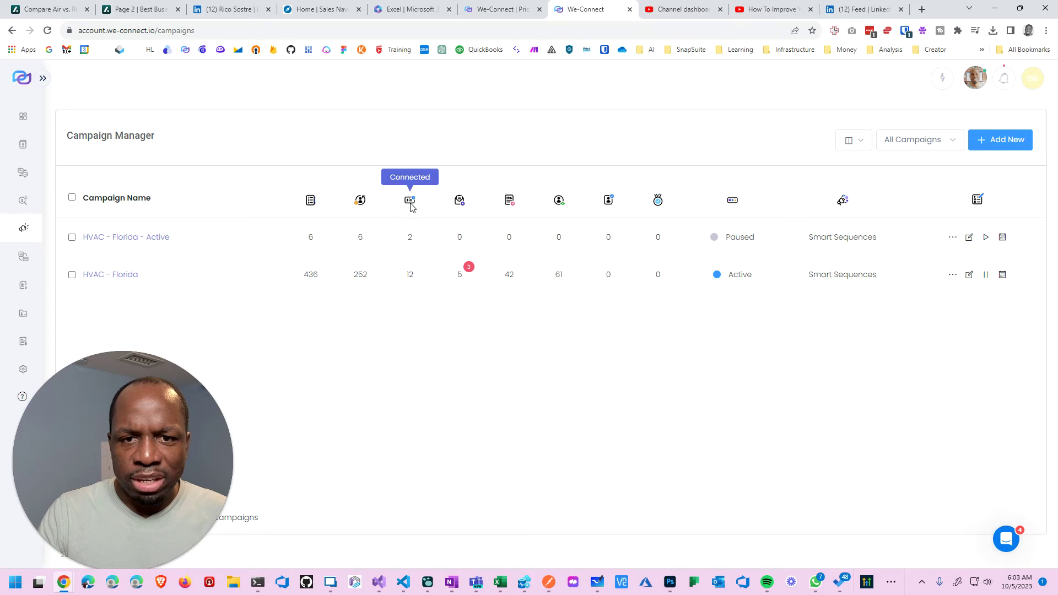
# Step: Open the HVAC - Florida campaign and examine its overview details, campaign list and all-time stats chart
pyautogui.moveTo(412, 281)
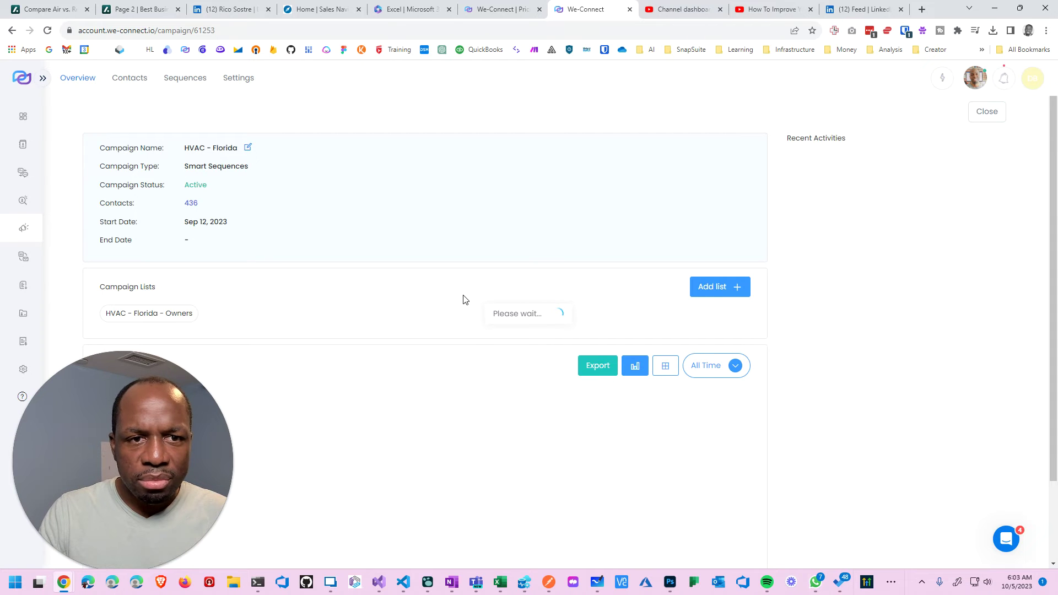
pyautogui.scroll(-2, 485, 275)
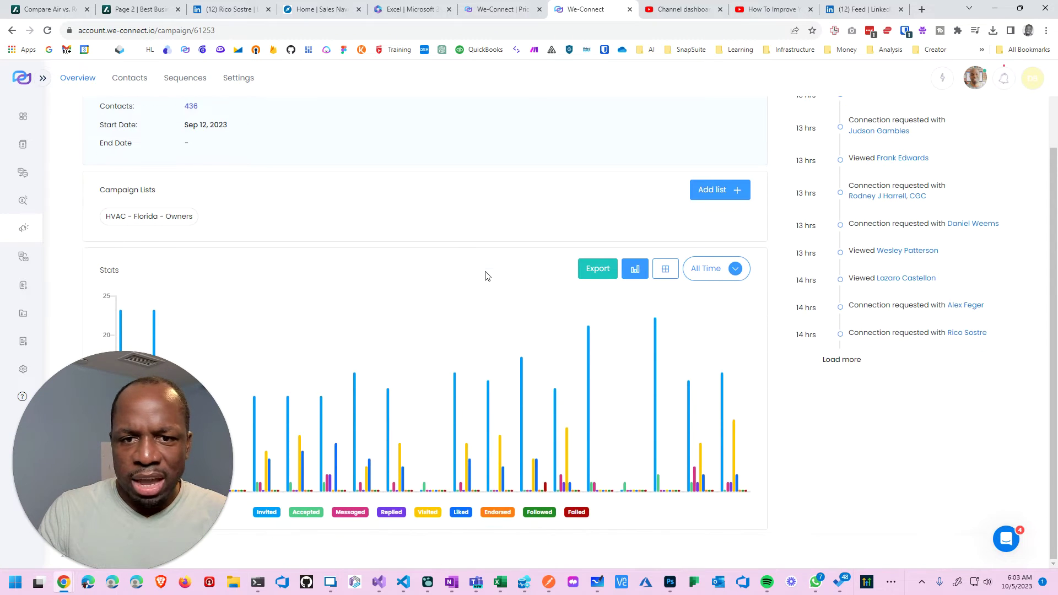
pyautogui.scroll(2, 879, 297)
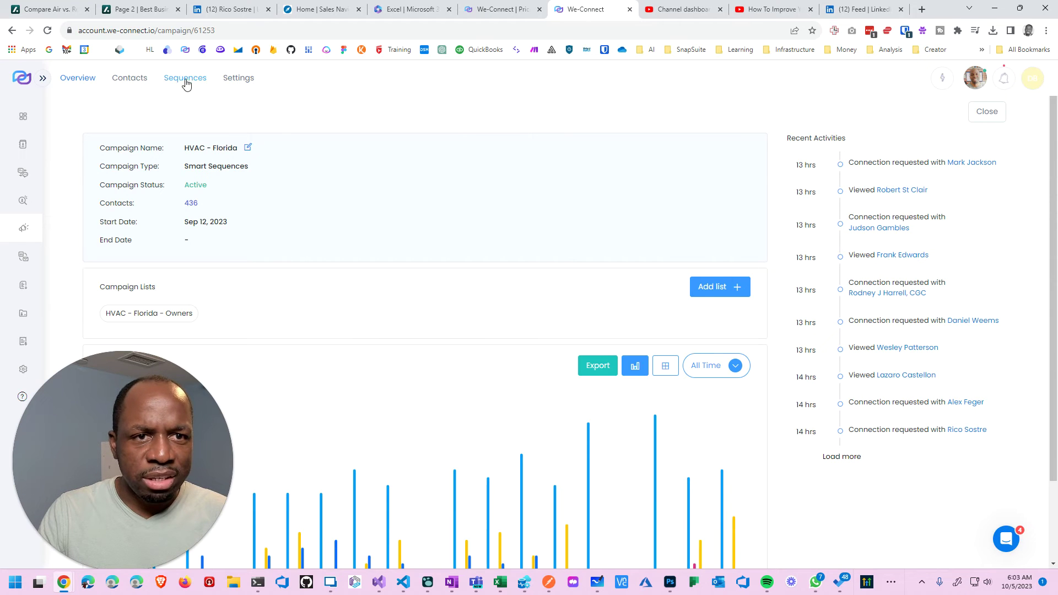
pyautogui.scroll(-2, 333, 236)
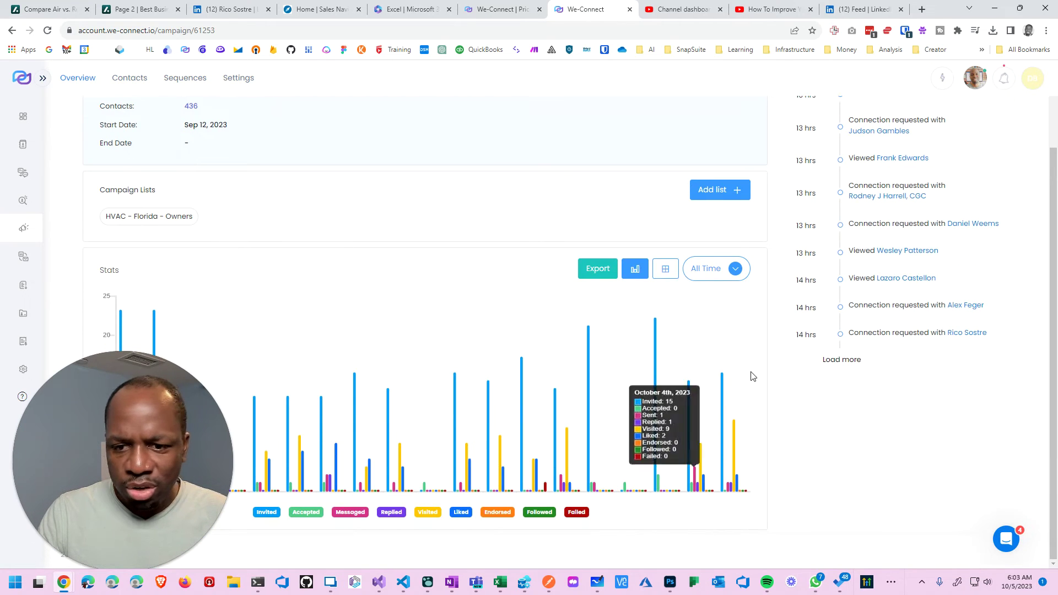
# Step: Check the date range options of the campaign's stats chart and close them without choosing another range
pyautogui.click(738, 269)
pyautogui.click(796, 392)
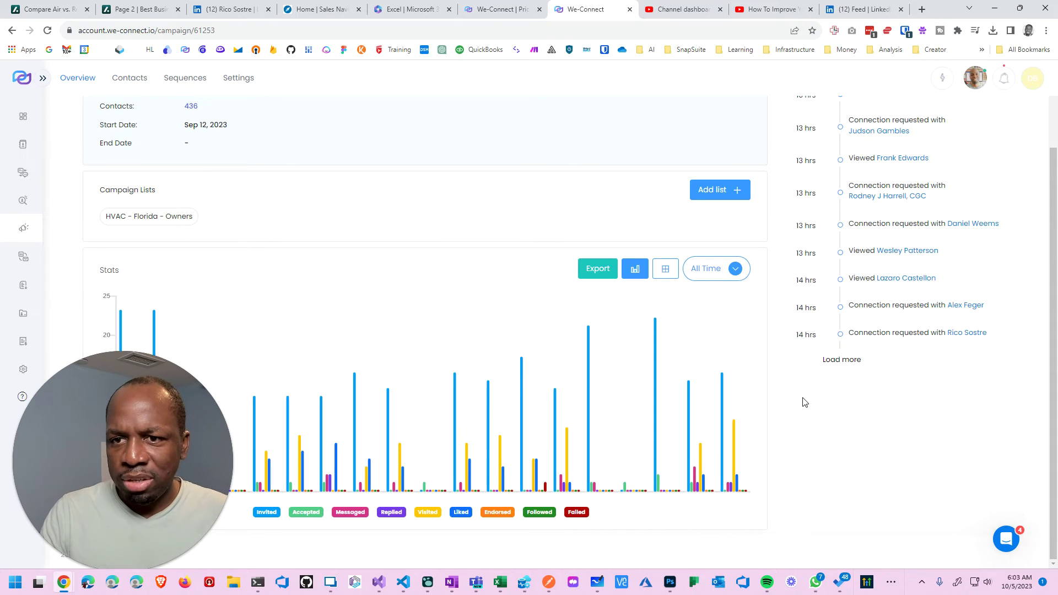
pyautogui.scroll(1, 713, 286)
pyautogui.scroll(2, 712, 286)
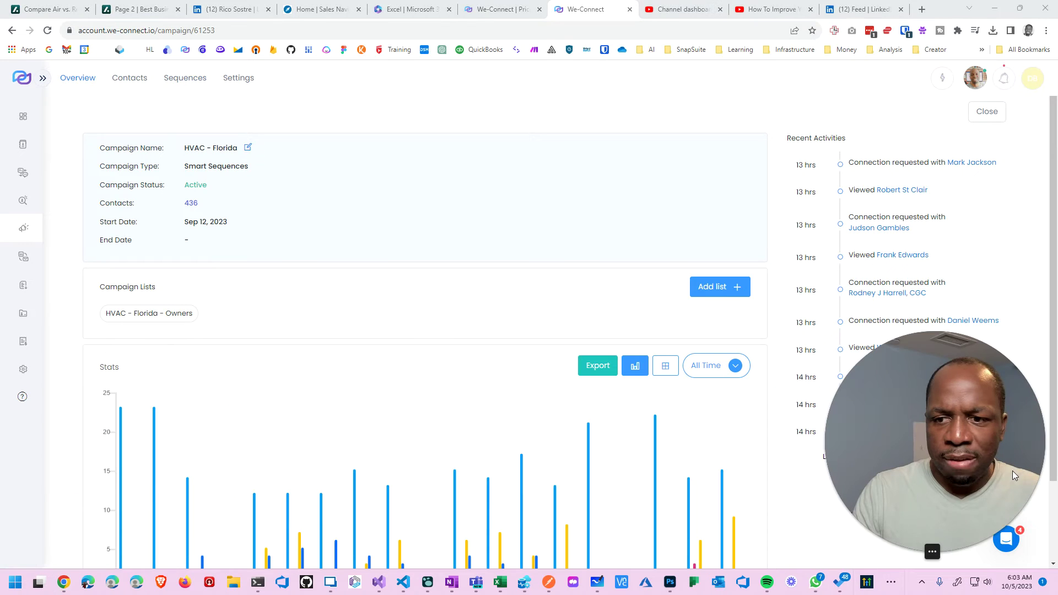
# Step: Open the account's new notifications to see the latest automated activity
pyautogui.moveTo(32, 209)
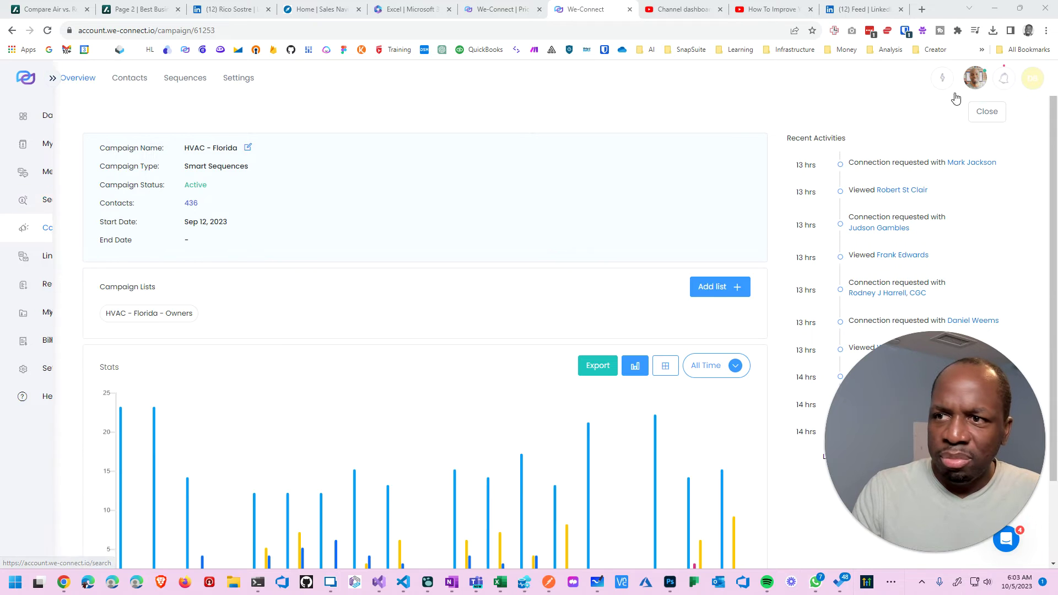
pyautogui.click(1005, 78)
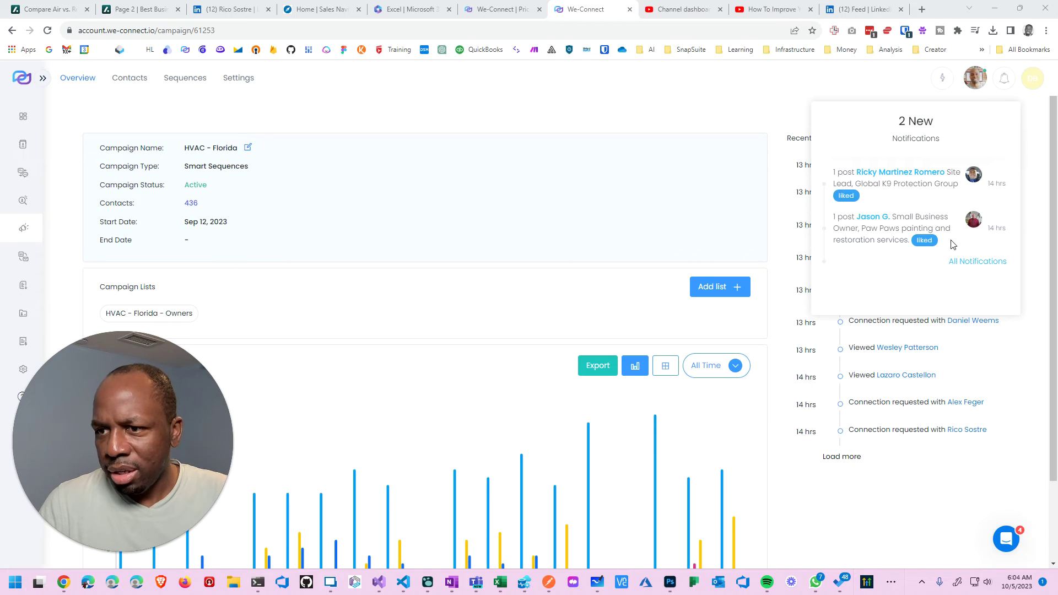
# Step: Open the full list of all notifications and look through the connection requests, profile views and likes
pyautogui.click(978, 262)
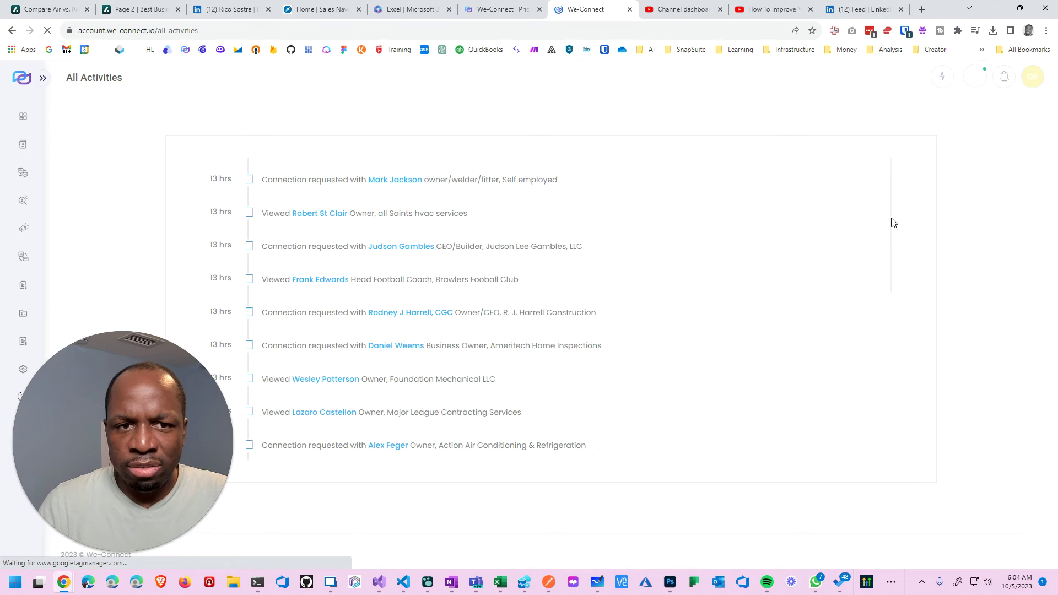
pyautogui.scroll(-1, 408, 348)
pyautogui.scroll(-10, 413, 333)
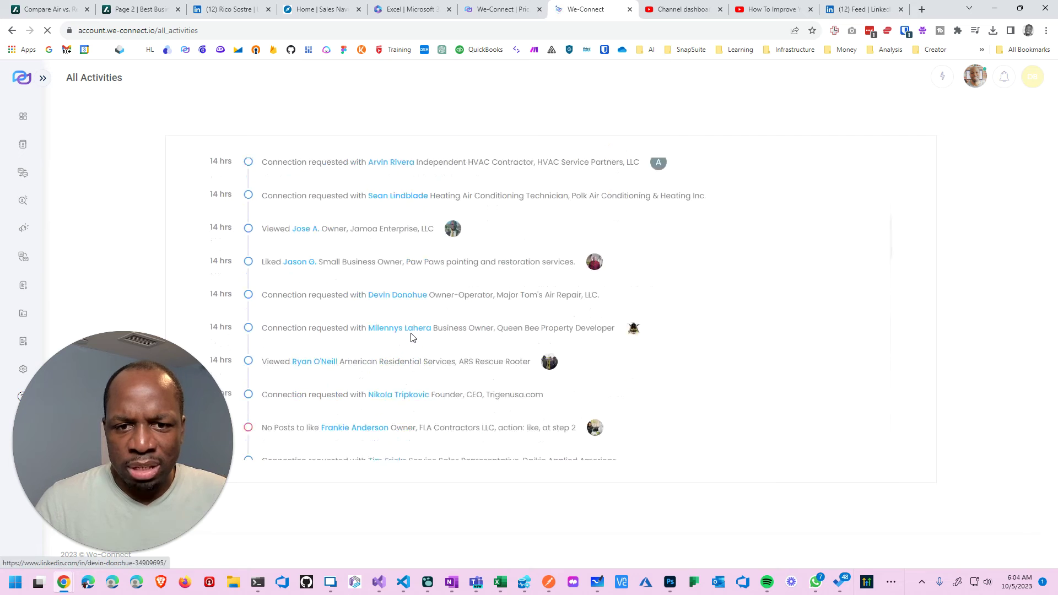
pyautogui.scroll(10, 427, 292)
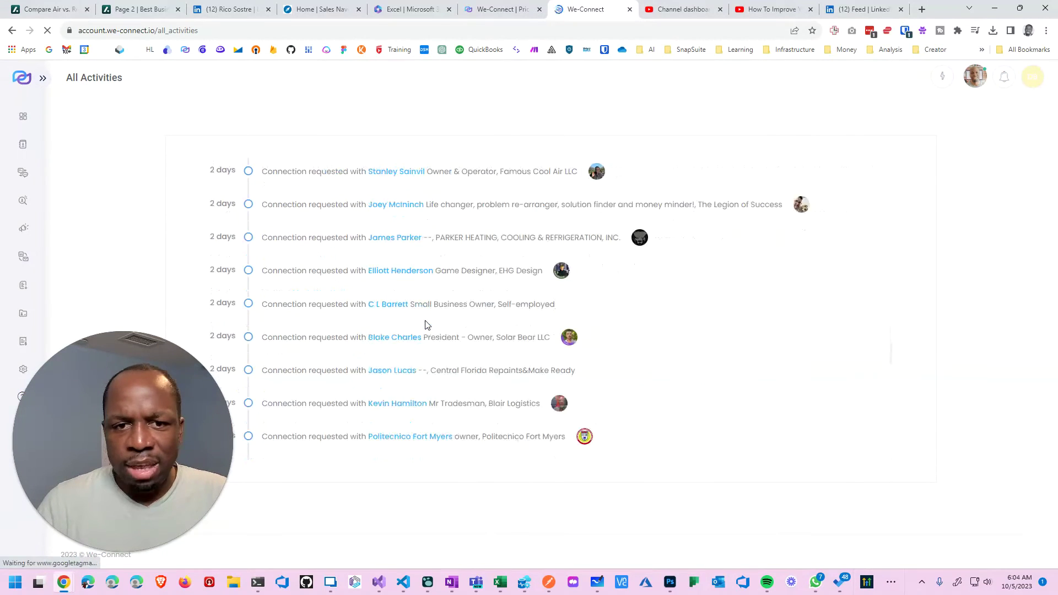
pyautogui.moveTo(128, 415); pyautogui.dragTo(400, 415)
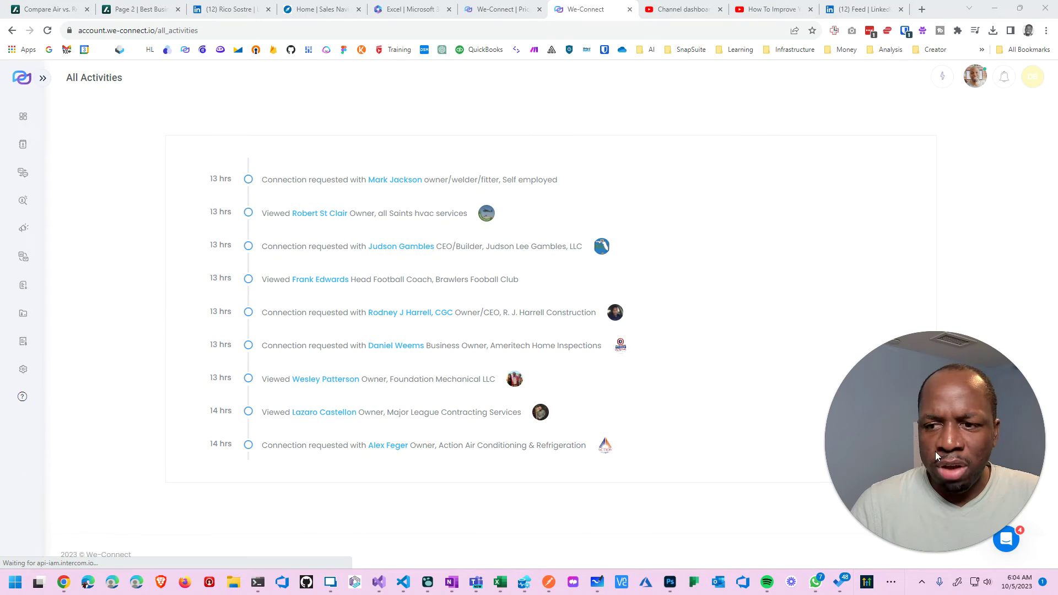
# Step: Open the Search page to examine its search types, then glance at the LinkedIn feed and return
pyautogui.moveTo(26, 235)
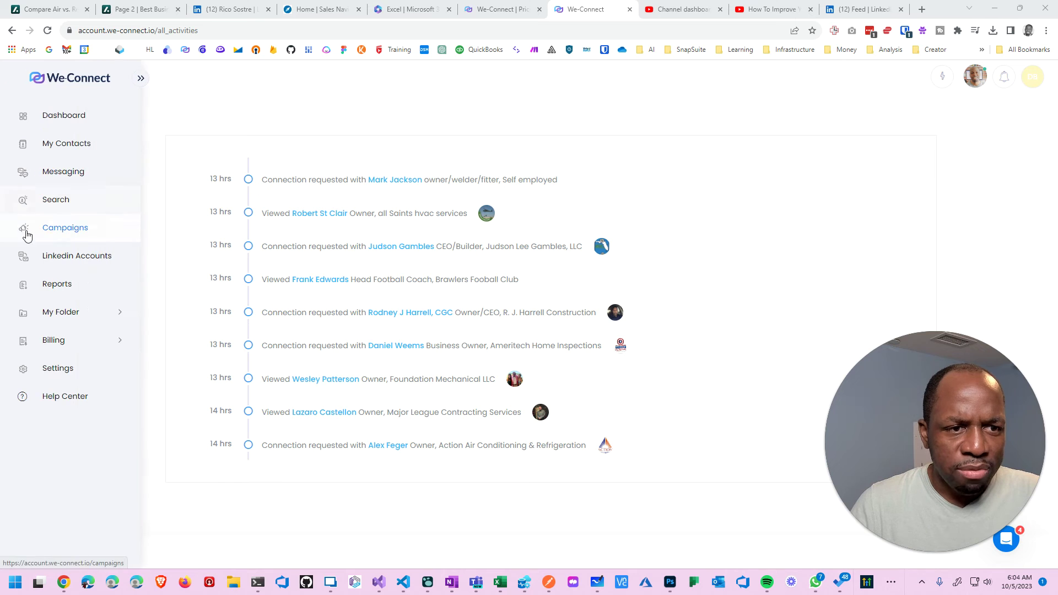
pyautogui.click(57, 204)
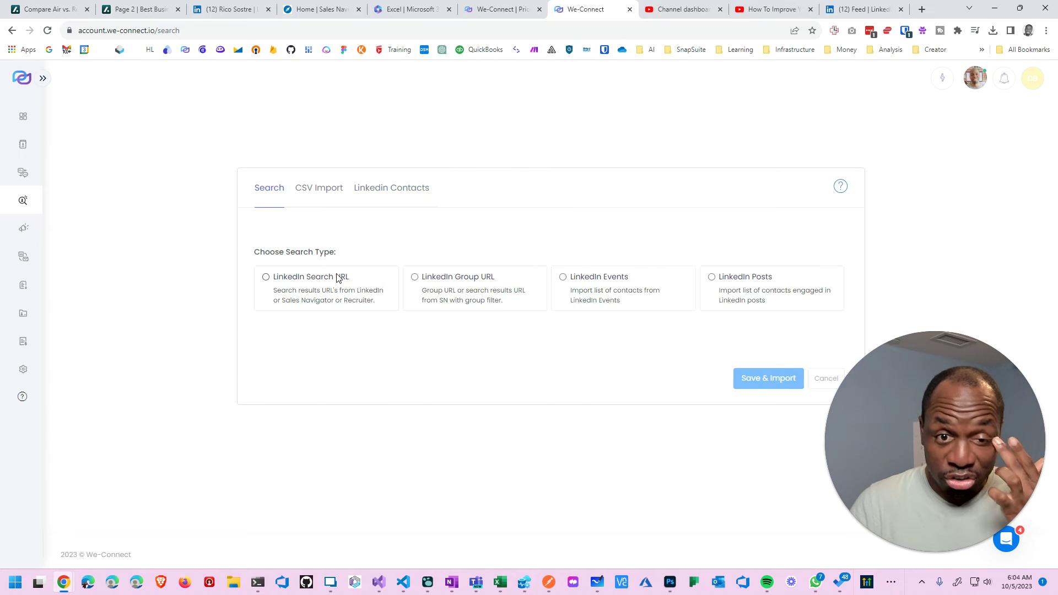
pyautogui.click(864, 9)
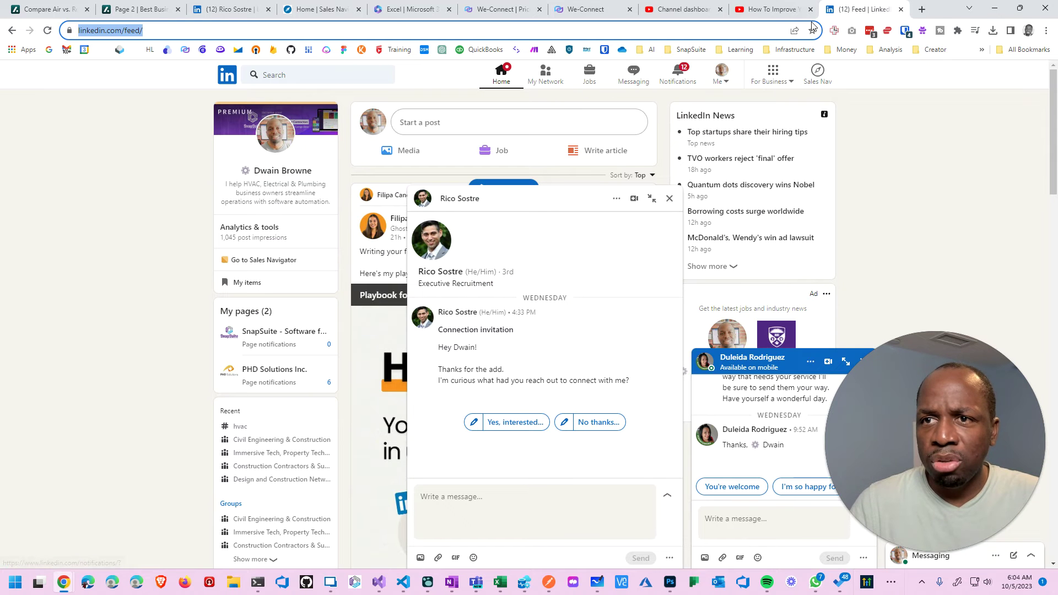
pyautogui.click(499, 10)
pyautogui.click(585, 9)
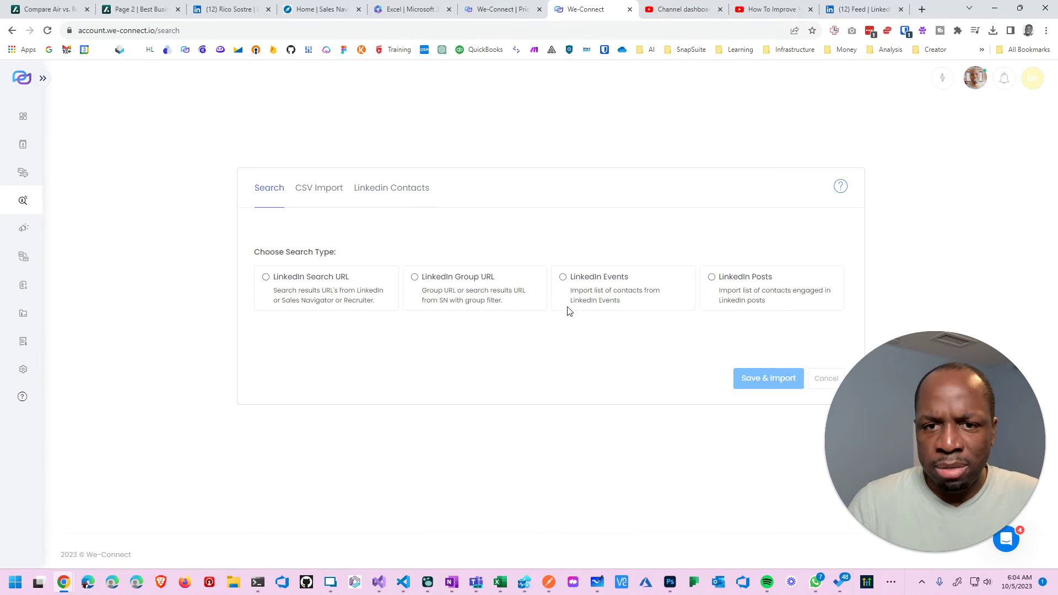
# Step: Open Reports, choose the account owner's LinkedIn profile and the HVAC - Florida campaign, and look over the stats and active campaigns
pyautogui.moveTo(24, 259)
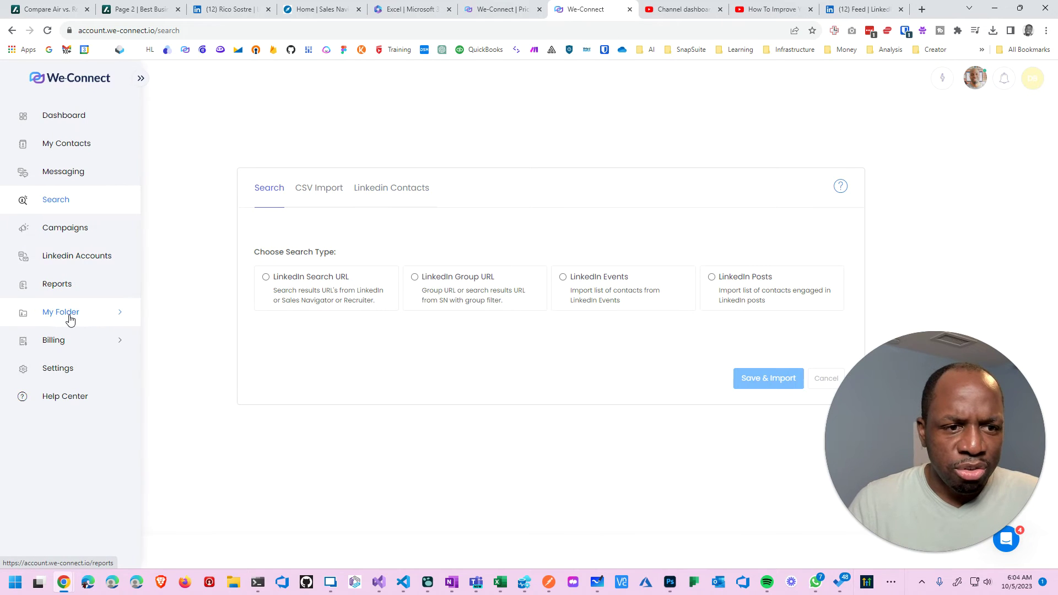
pyautogui.click(63, 295)
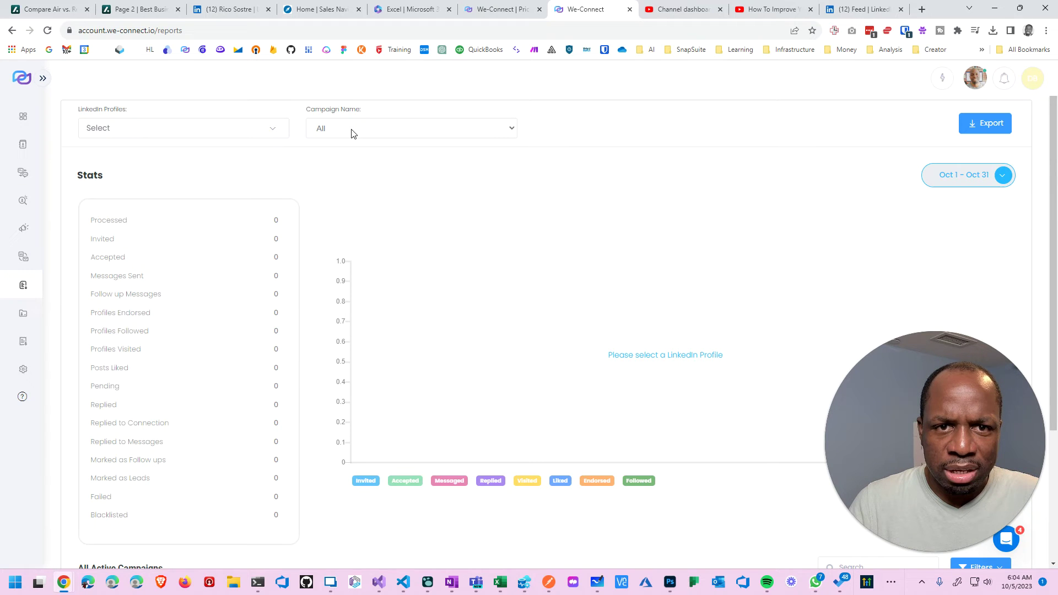
pyautogui.click(213, 135)
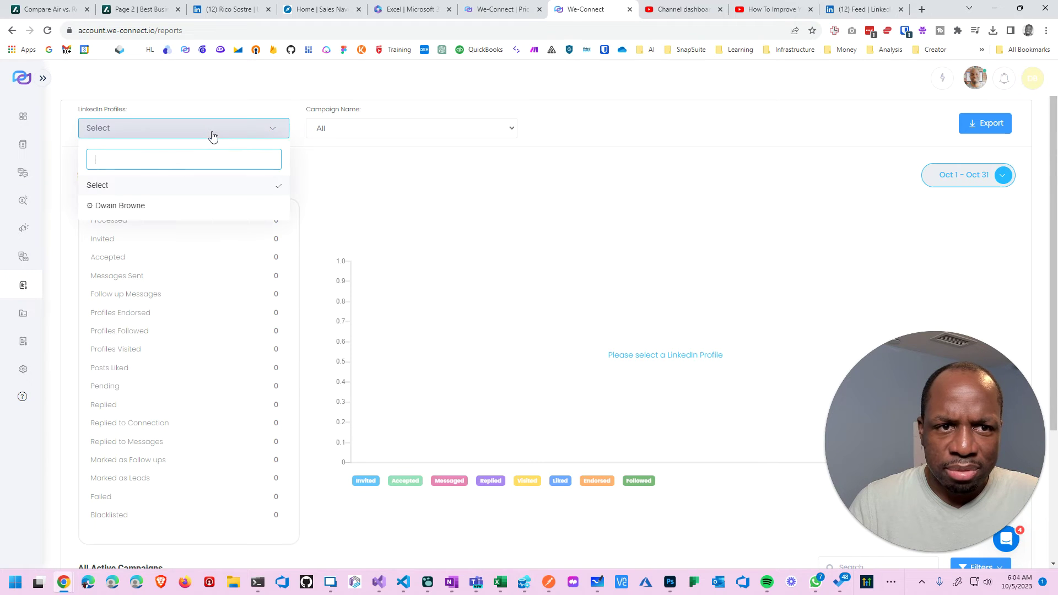
pyautogui.click(184, 207)
pyautogui.click(445, 135)
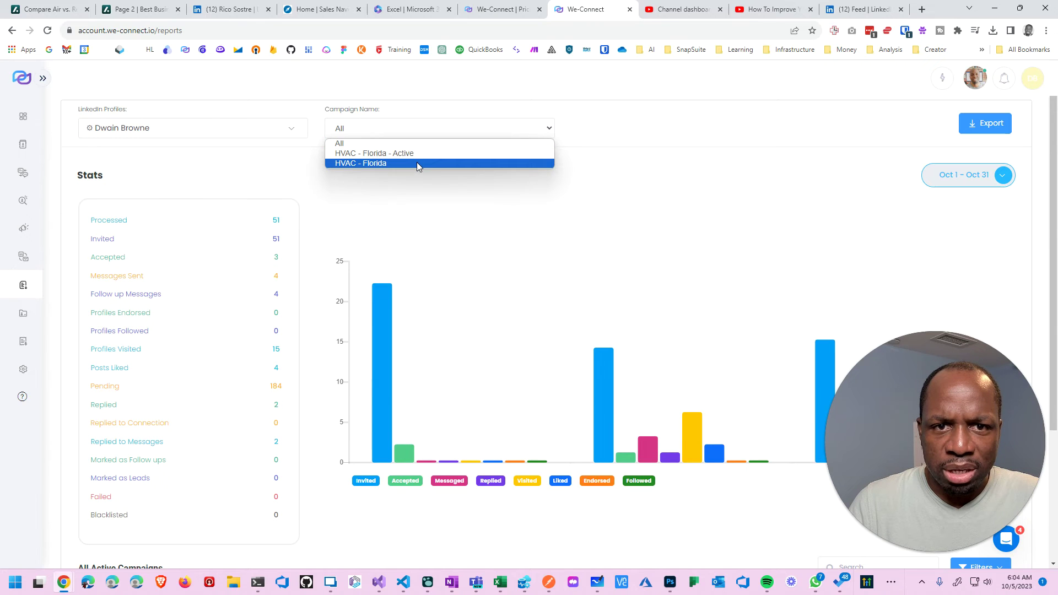
pyautogui.click(417, 163)
pyautogui.scroll(-3, 408, 215)
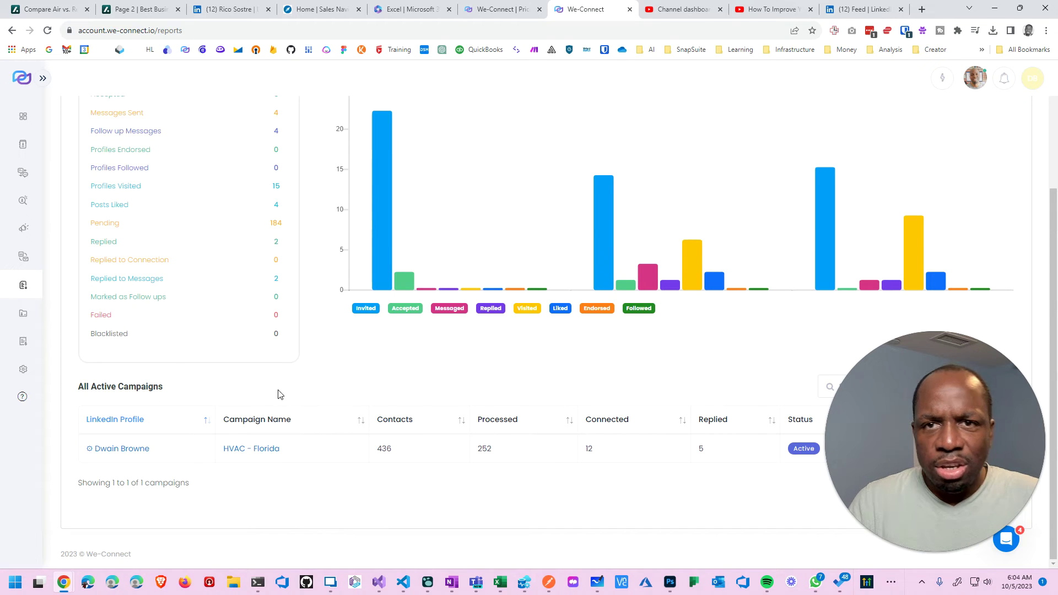
# Step: Open the messaging inbox and filter all messages by the HVAC - Florida campaign
pyautogui.moveTo(26, 175)
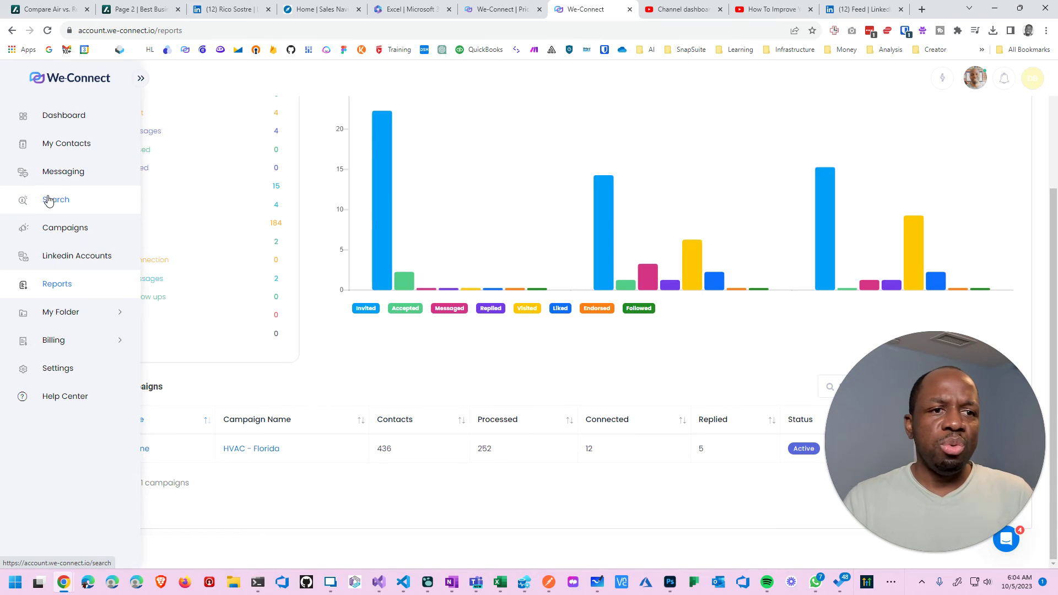
pyautogui.click(53, 173)
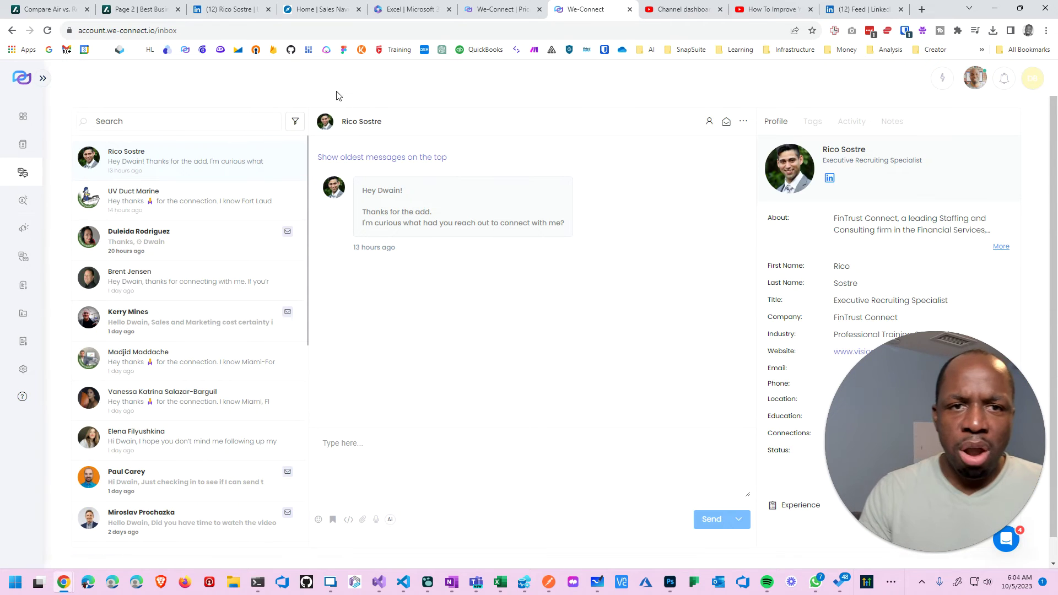
pyautogui.click(296, 121)
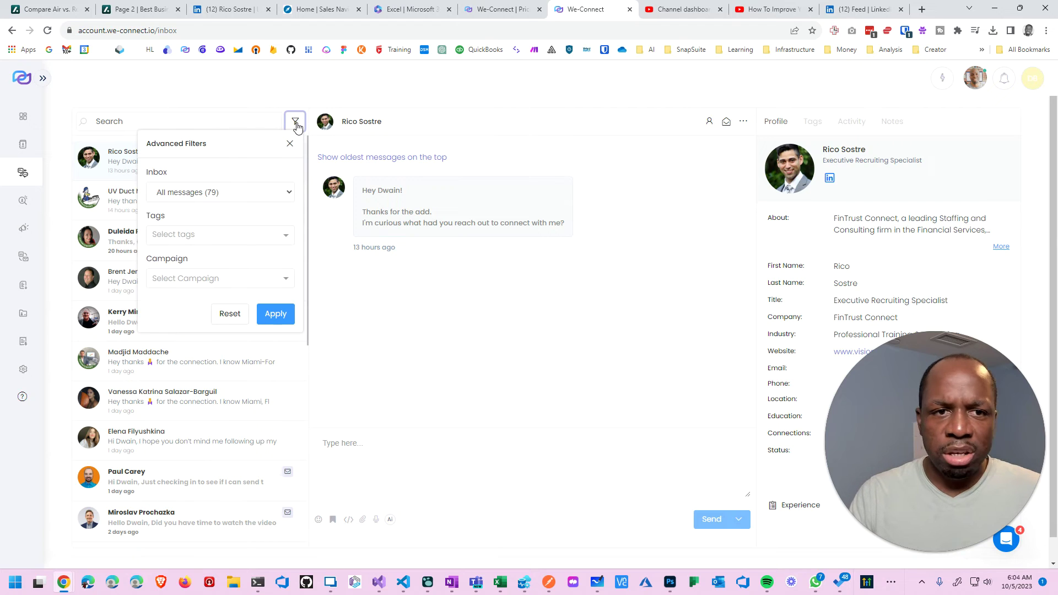
pyautogui.click(285, 193)
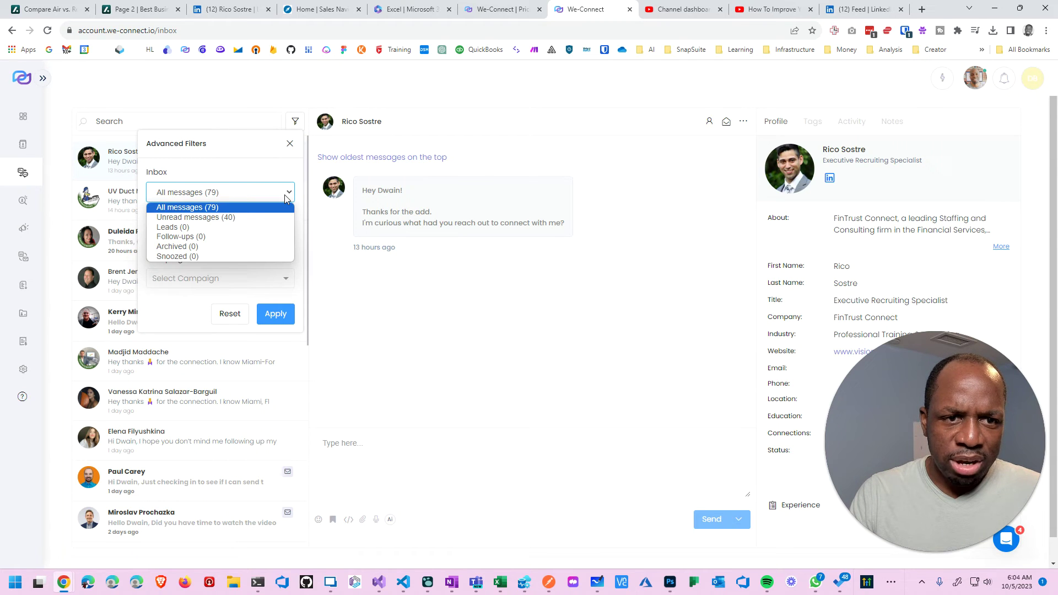
pyautogui.click(284, 194)
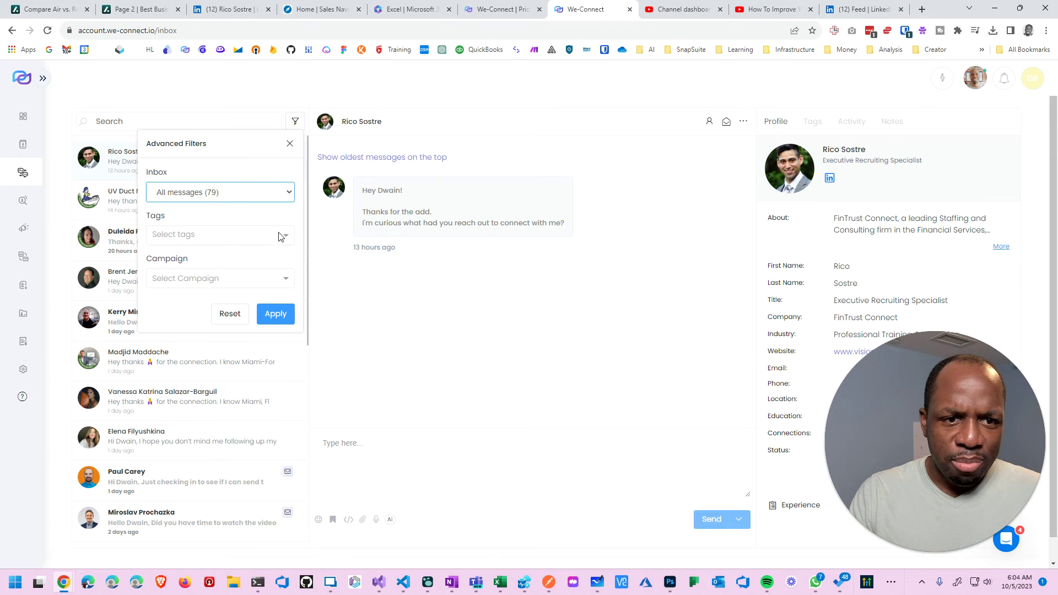
pyautogui.click(285, 279)
pyautogui.click(259, 320)
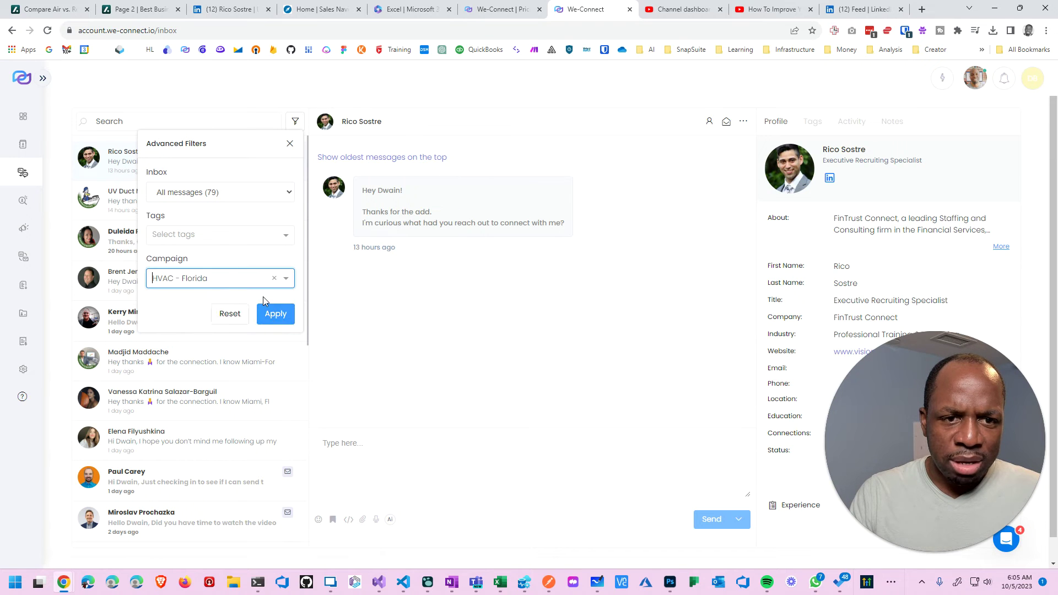
pyautogui.click(274, 312)
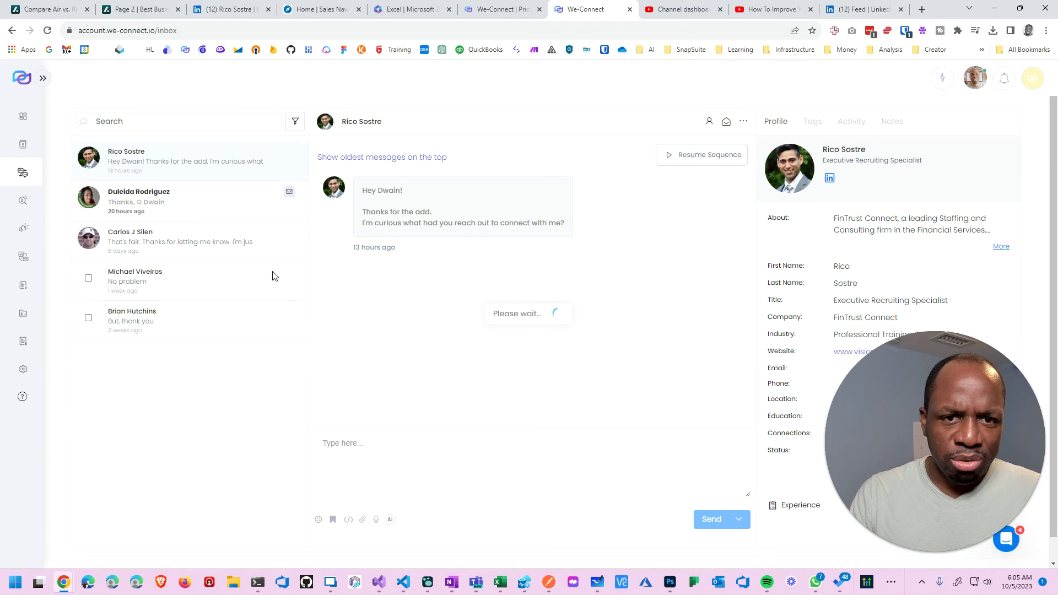
# Step: Check the inbox categories available in the advanced filters and close them without changing the filter
pyautogui.click(296, 122)
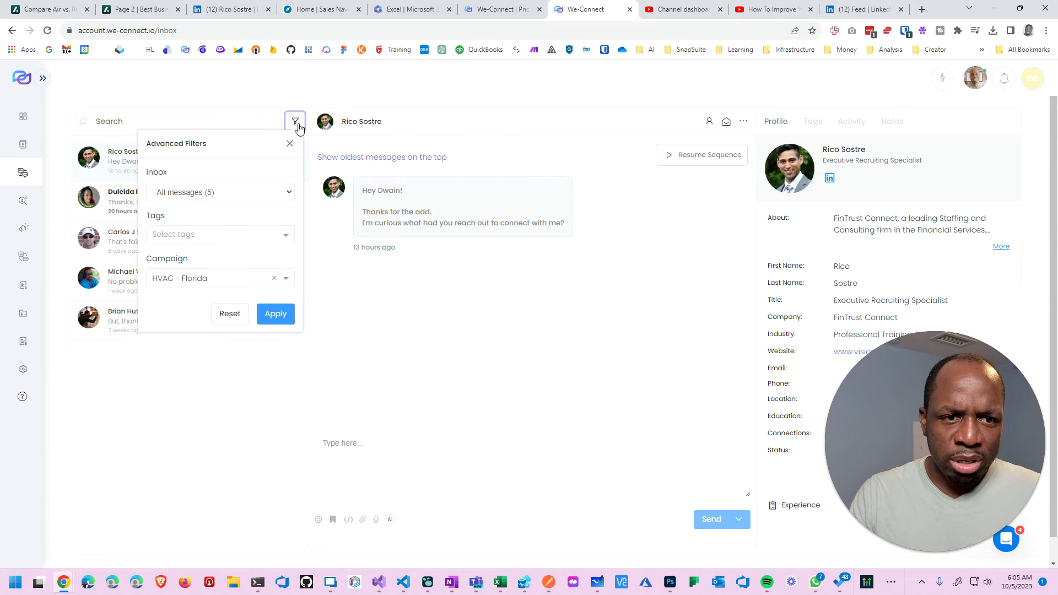
pyautogui.click(290, 193)
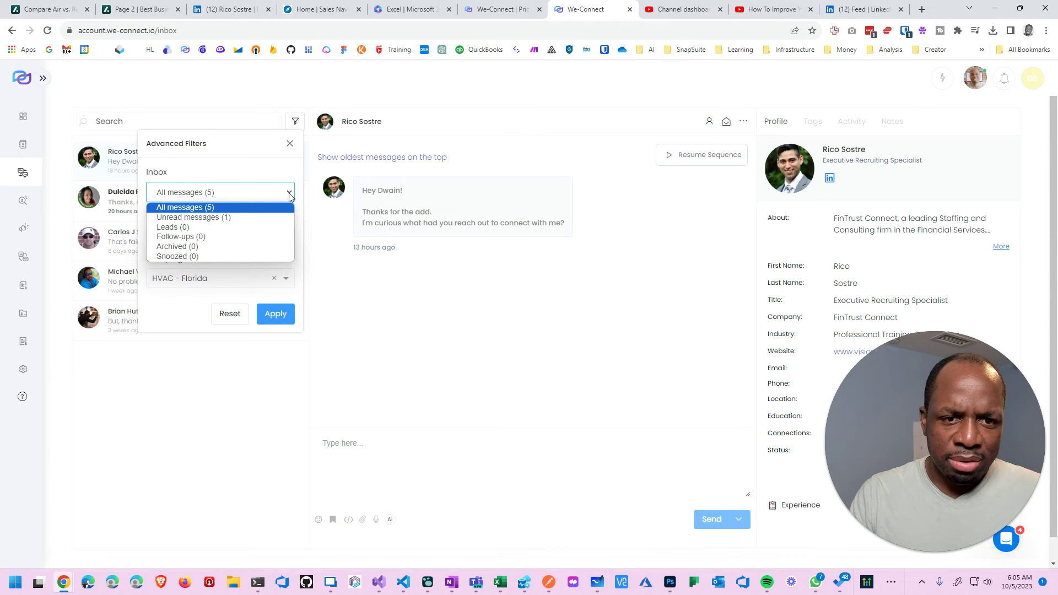
pyautogui.click(265, 369)
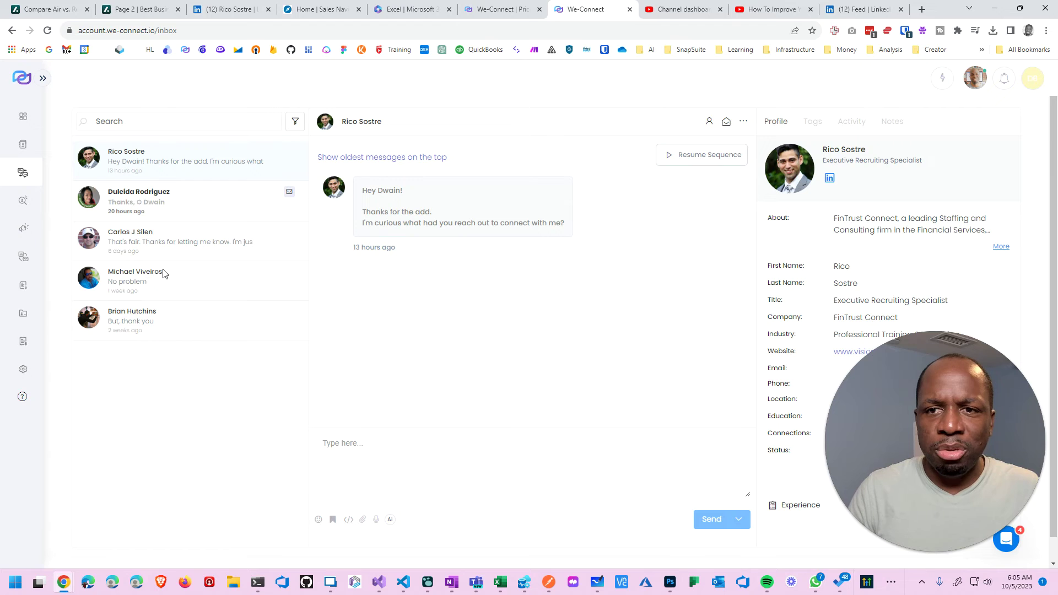
# Step: View the marking and archiving options of the selected conversation and close them without applying any
pyautogui.click(744, 122)
pyautogui.click(643, 86)
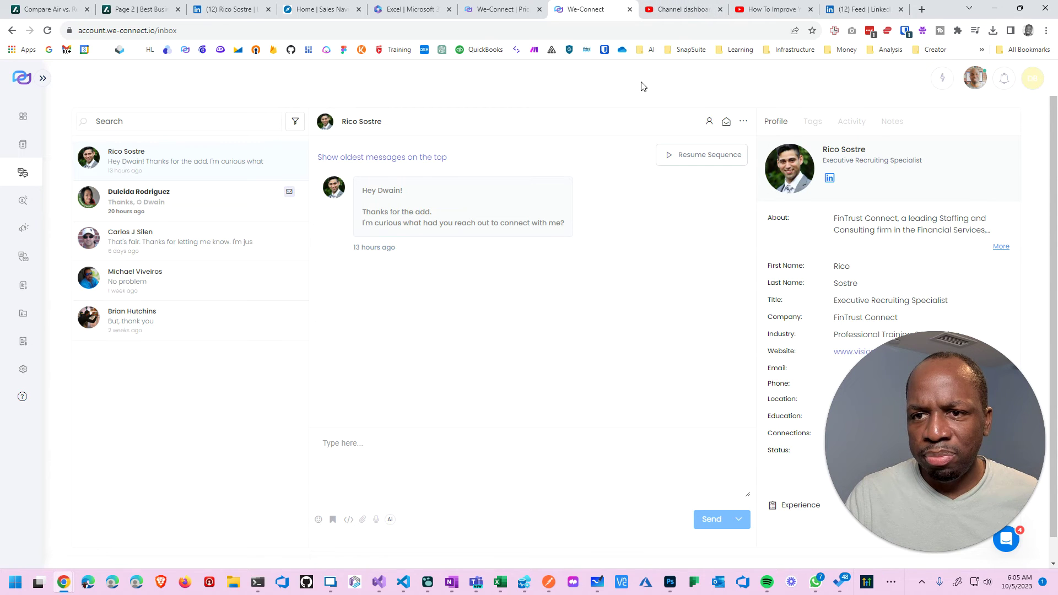
pyautogui.click(744, 124)
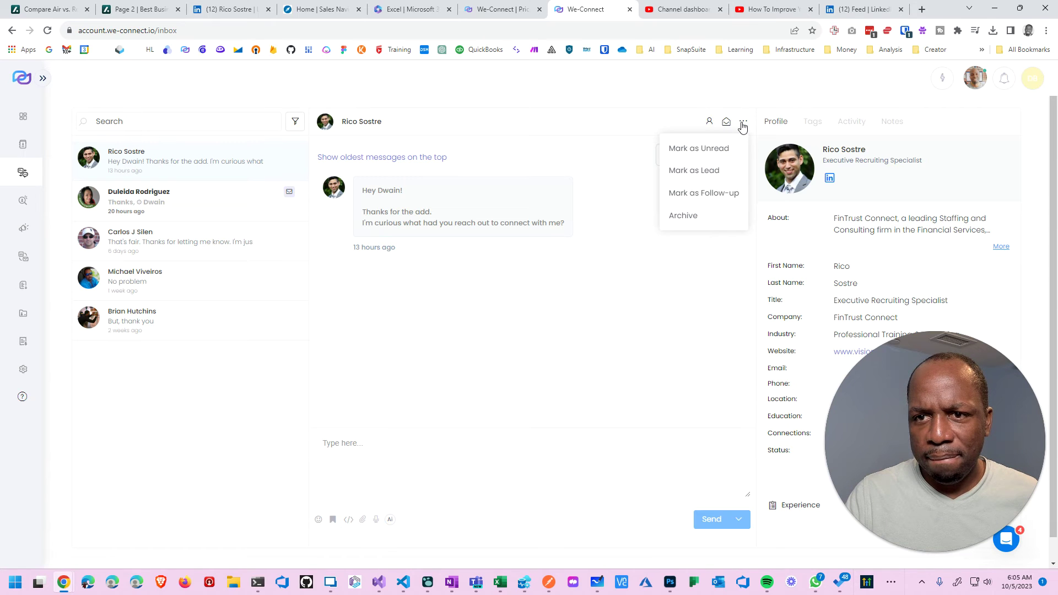
pyautogui.click(735, 93)
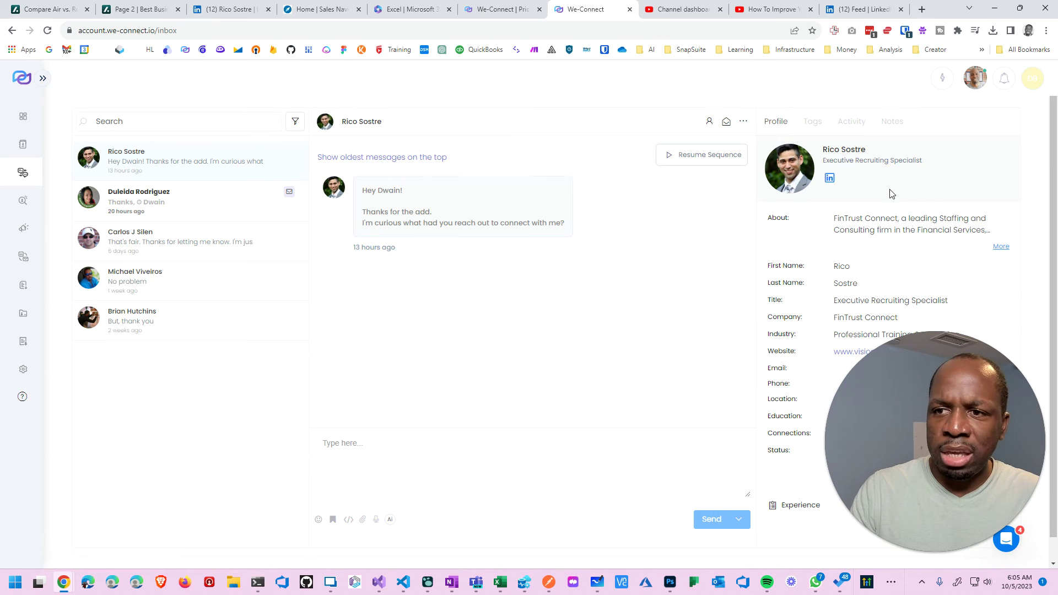
# Step: Try to open the website listed in the selected contact's profile and return to the messaging inbox
pyautogui.click(850, 357)
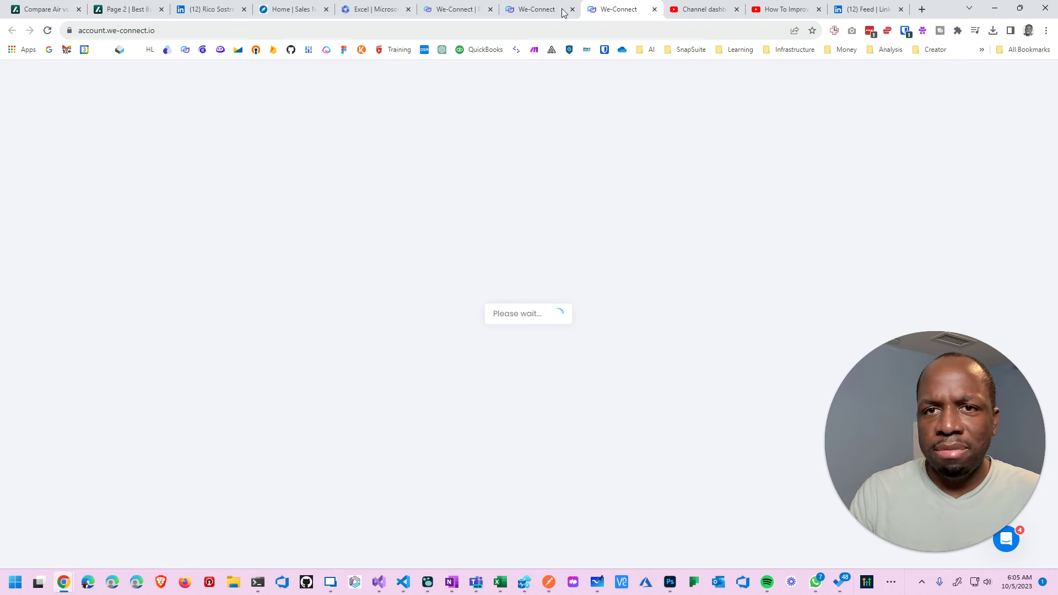
pyautogui.moveTo(551, 11)
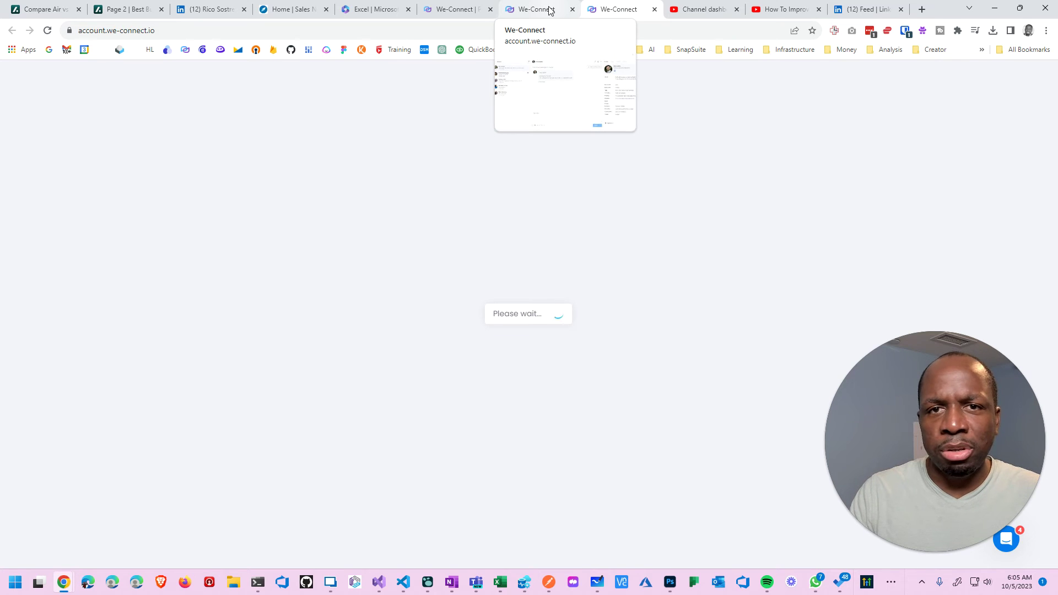
pyautogui.click(551, 11)
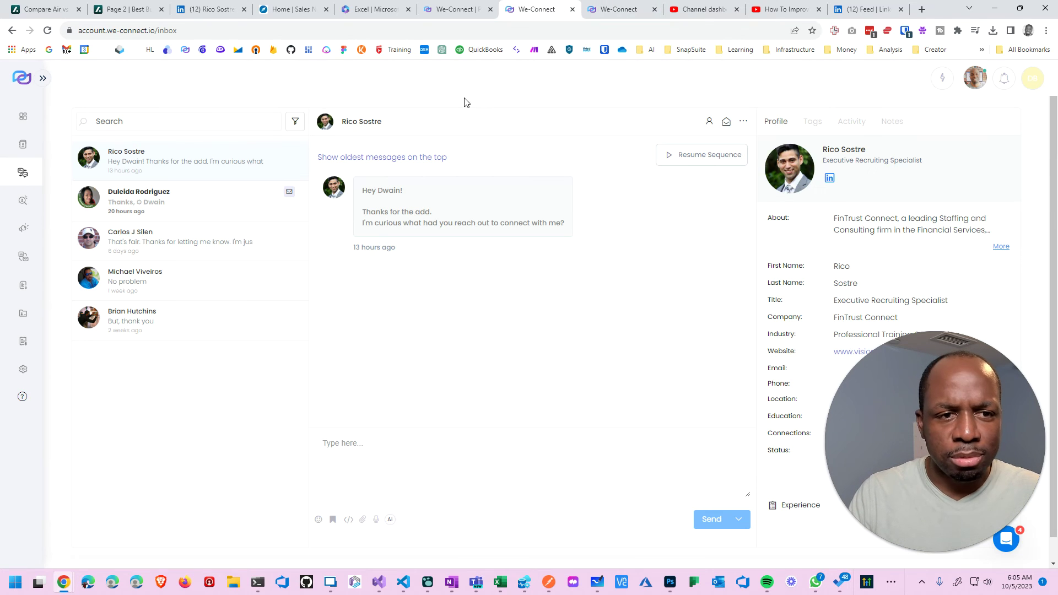
# Step: Revisit the Search page, then open My Contacts and look through the campaign contacts' stages, campaigns and statuses
pyautogui.click(54, 203)
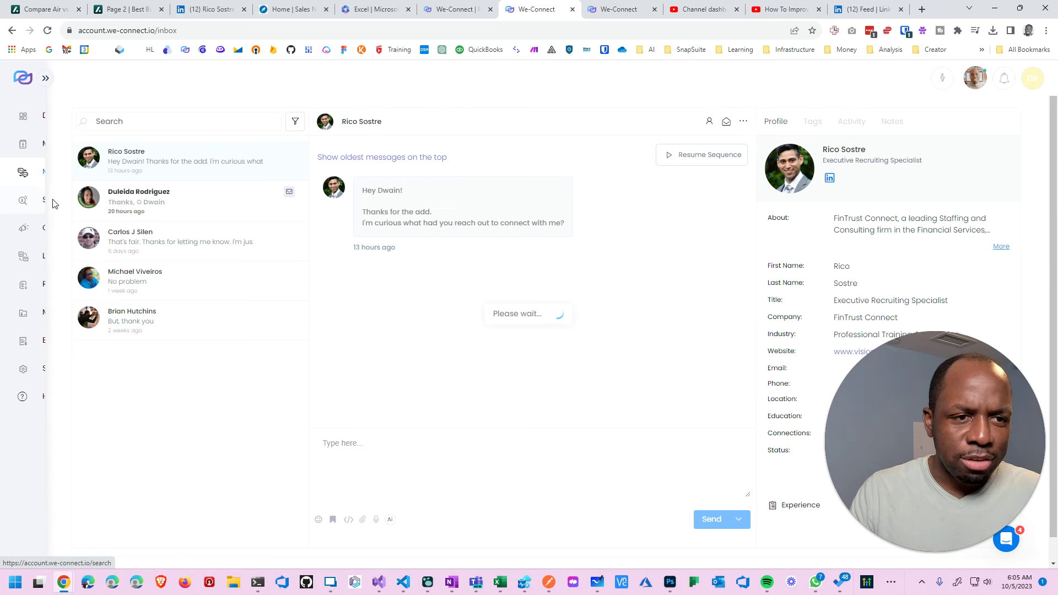
pyautogui.moveTo(30, 233)
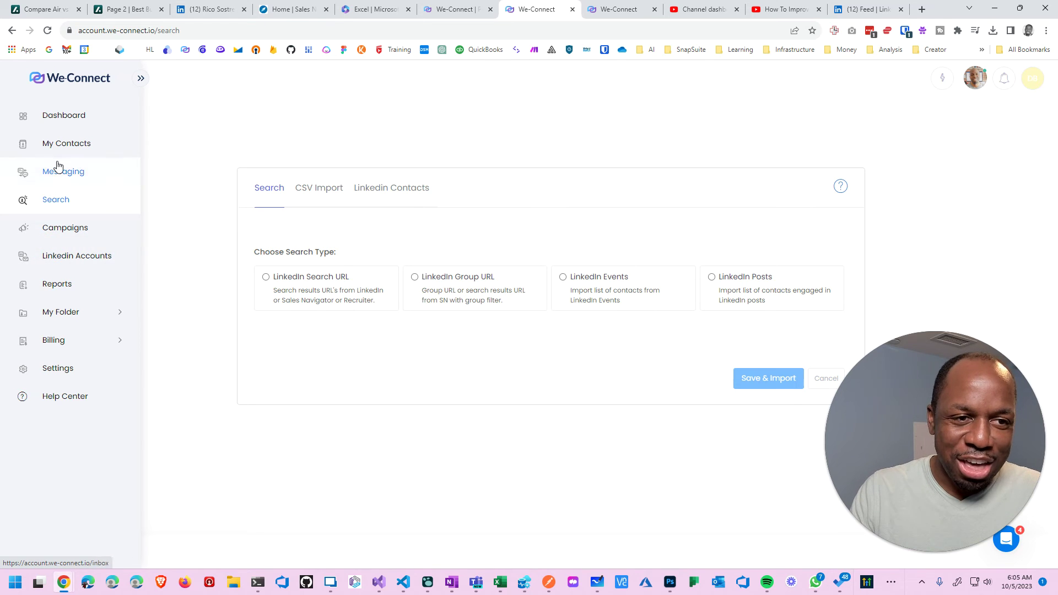
pyautogui.click(62, 144)
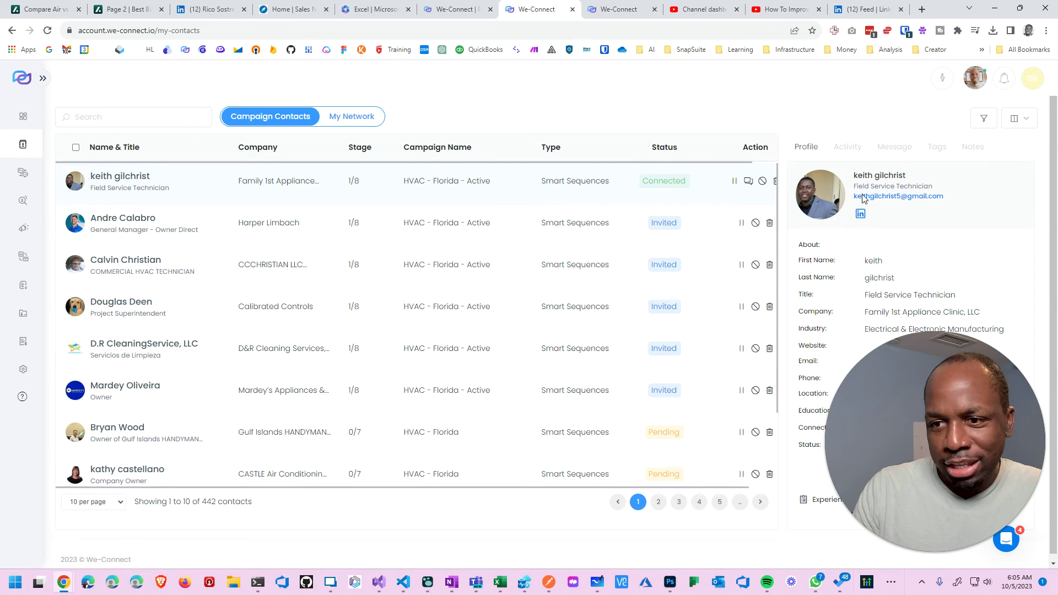
pyautogui.scroll(-2, 341, 274)
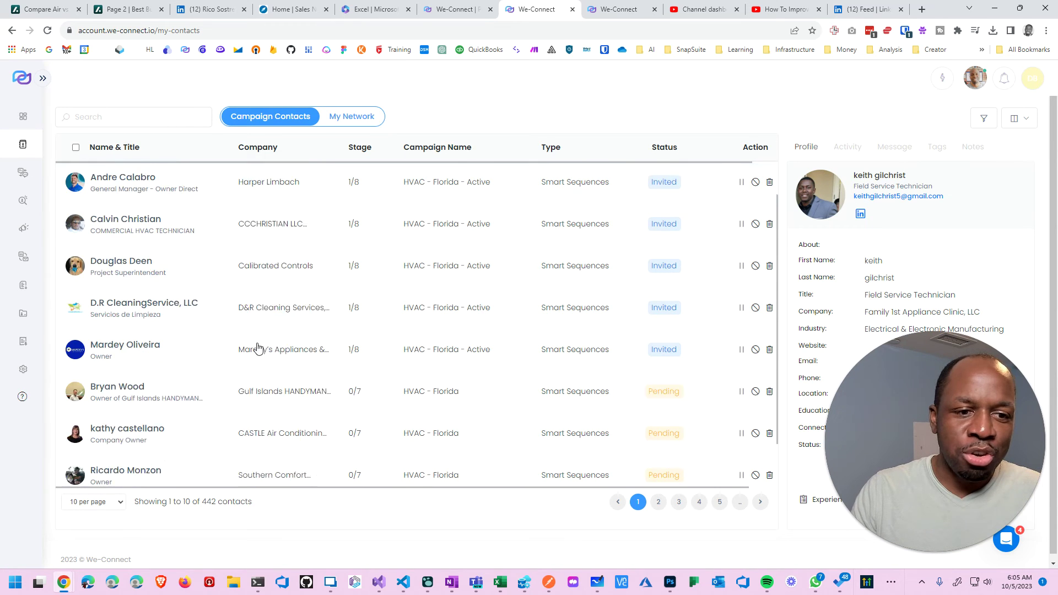
pyautogui.scroll(3, 248, 319)
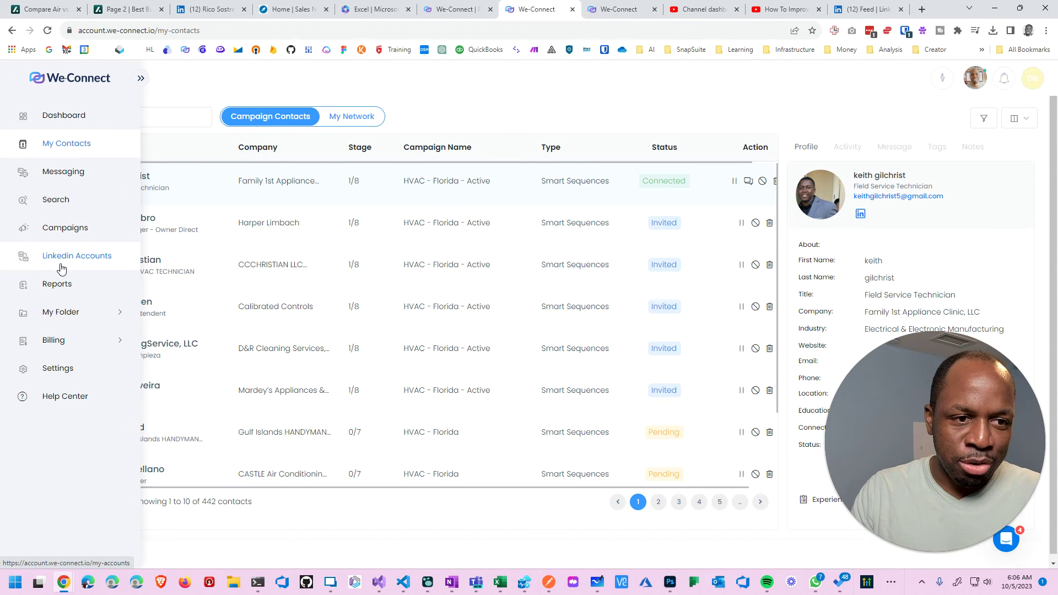
# Step: Open the LinkedIn Accounts page to view the connected account
pyautogui.click(62, 269)
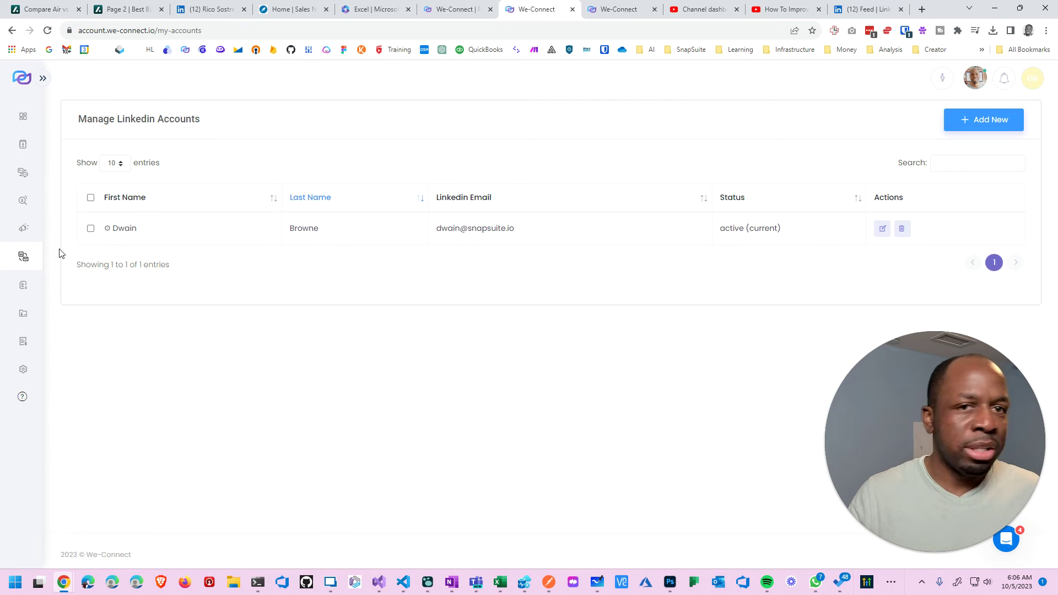
# Step: Return to the dashboard, then open the Saved Lists page in My Folder to view the HVAC contact lists
pyautogui.moveTo(23, 123)
pyautogui.click(56, 141)
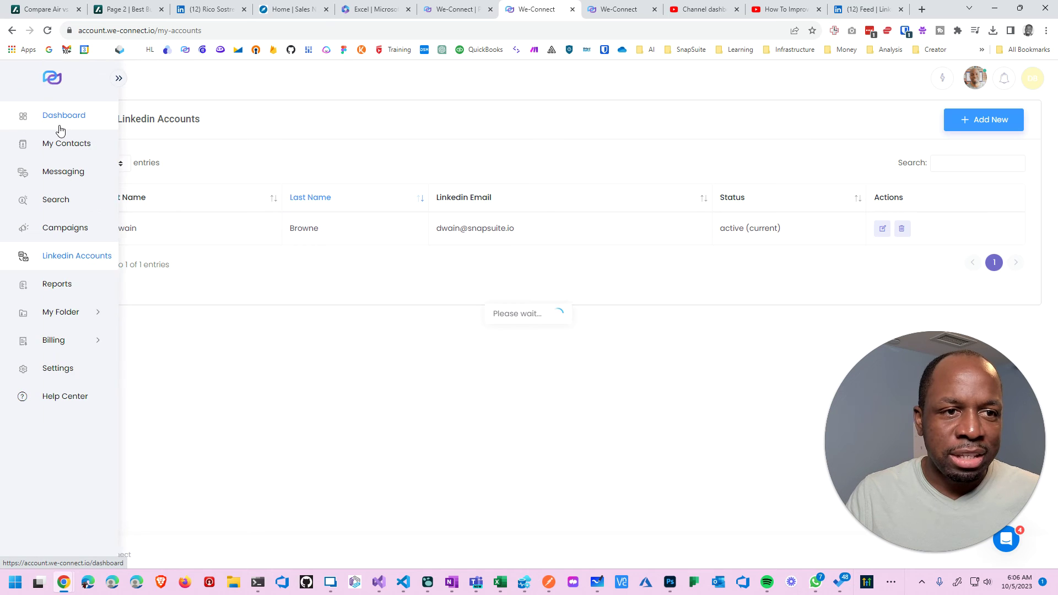
pyautogui.moveTo(24, 147)
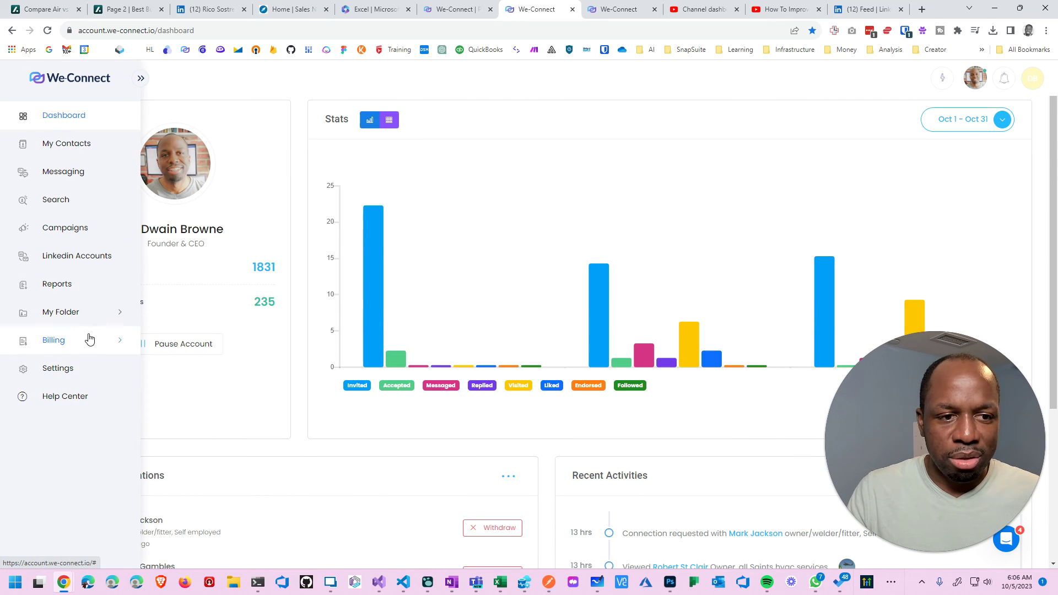
pyautogui.click(92, 318)
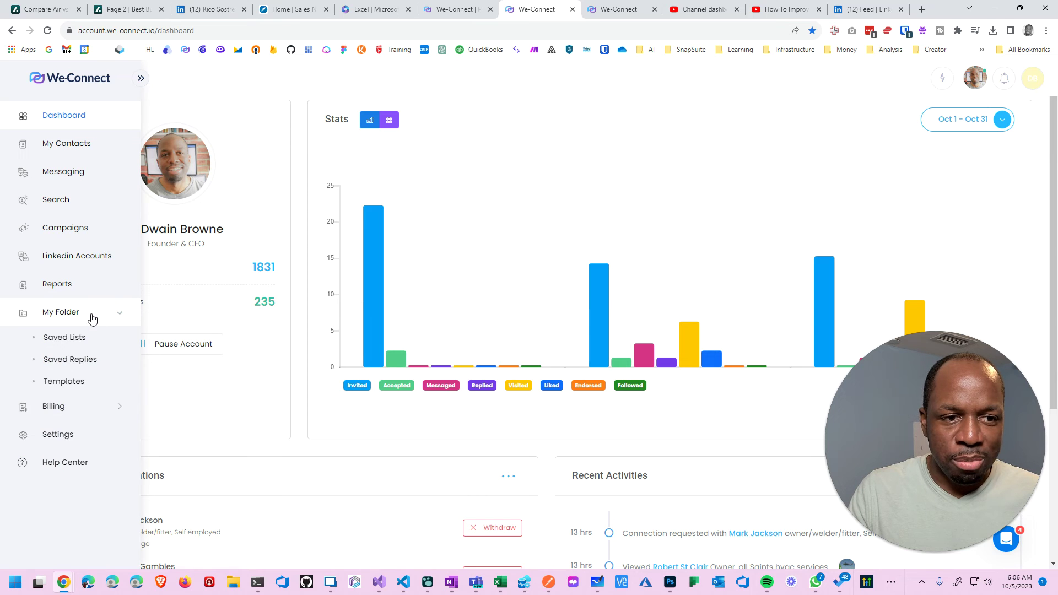
pyautogui.click(87, 338)
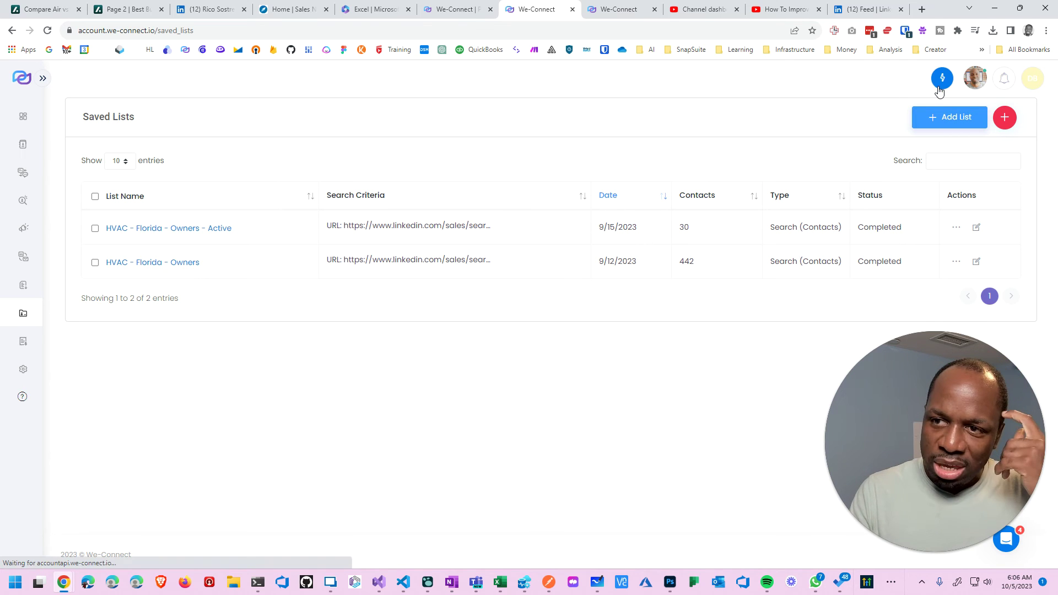
# Step: Revisit the Search page with its contact import types, then go back to the dashboard
pyautogui.moveTo(28, 198)
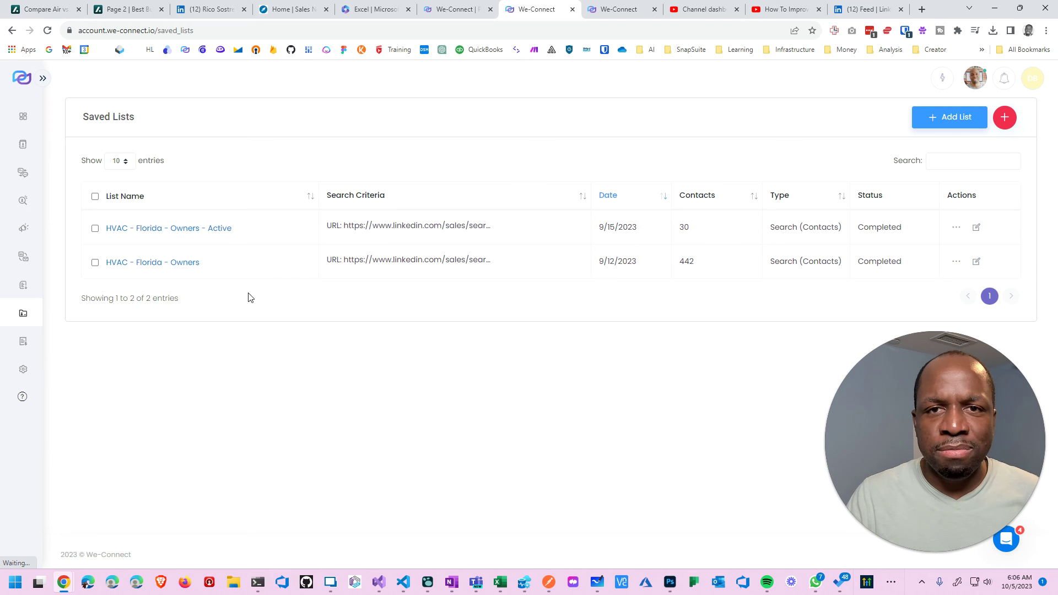
pyautogui.moveTo(20, 148)
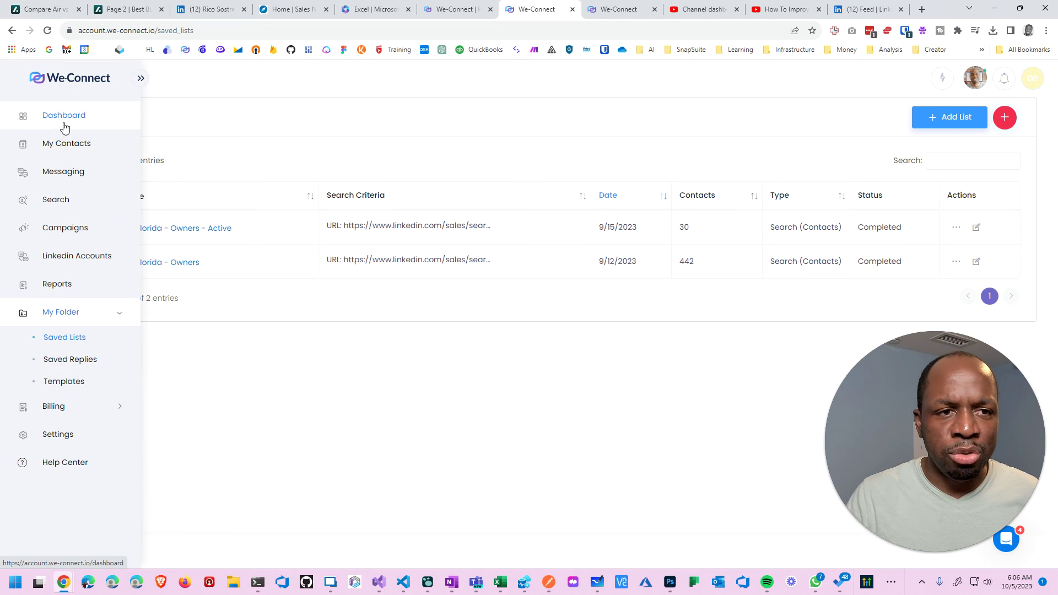
pyautogui.click(77, 204)
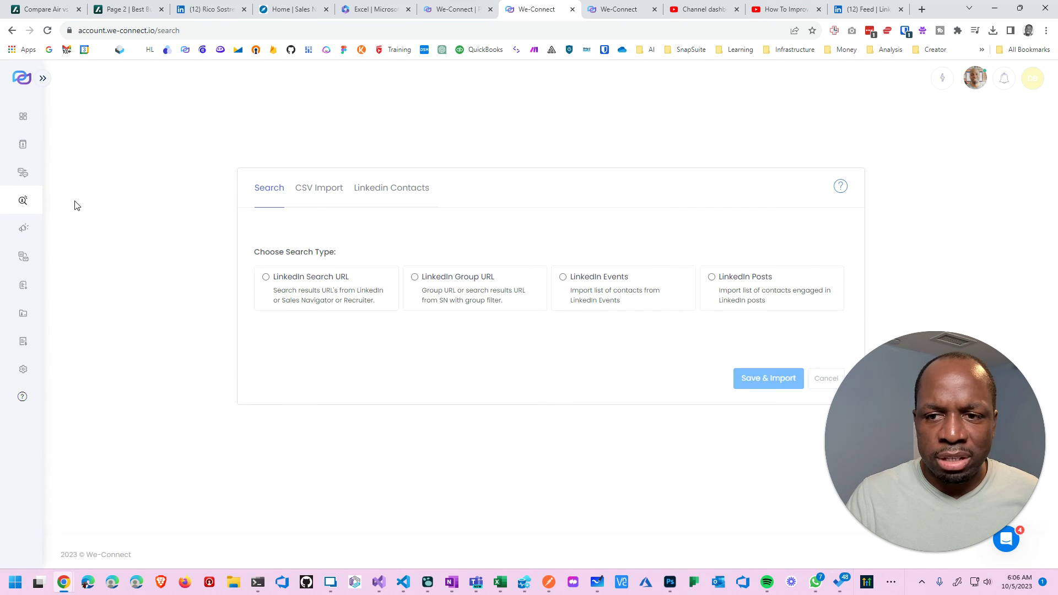
pyautogui.click(28, 118)
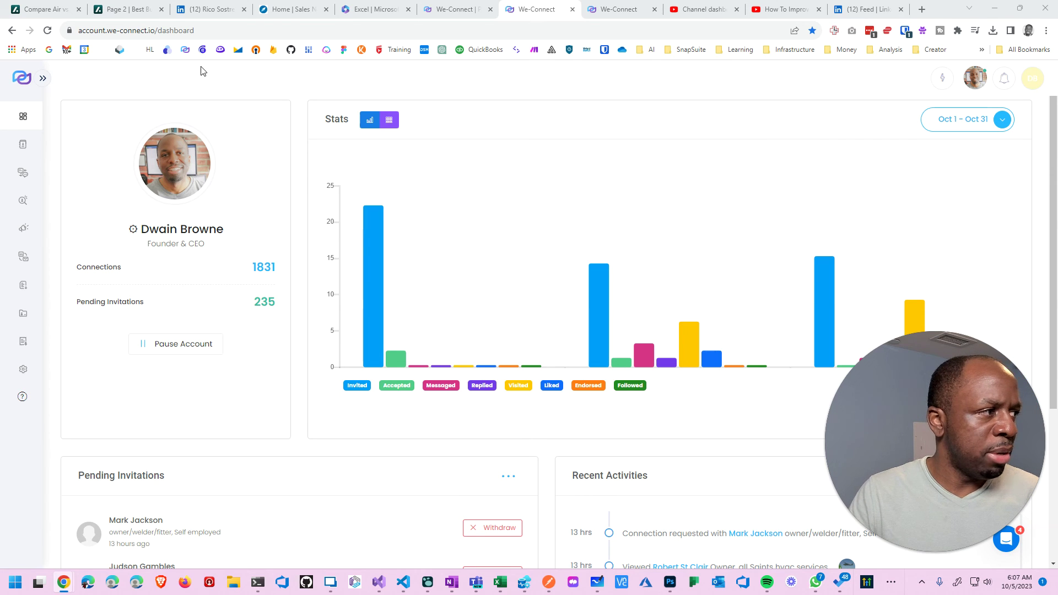
# Step: Open the Skylead dashboard in a new browser tab to view its seat management page, then switch back to We-Connect
pyautogui.click(922, 18)
pyautogui.click(167, 50)
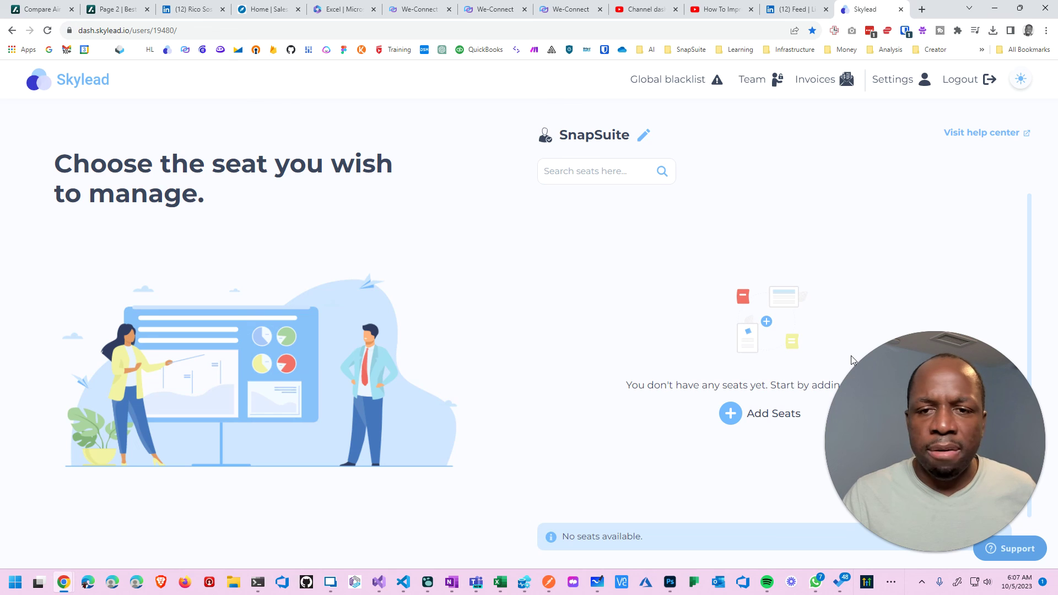
pyautogui.click(568, 10)
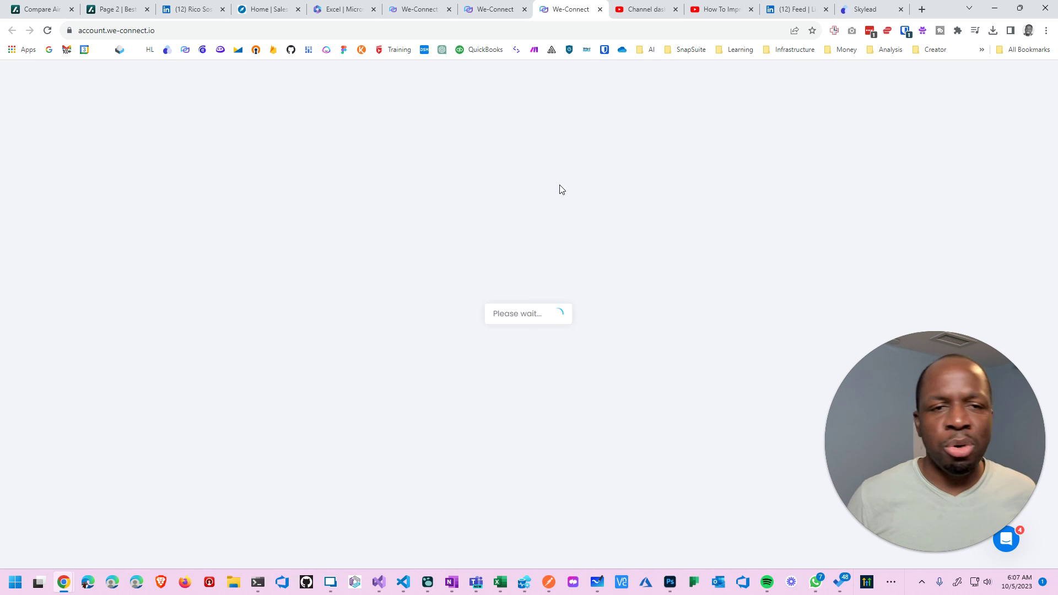
pyautogui.click(910, 430)
pyautogui.click(908, 425)
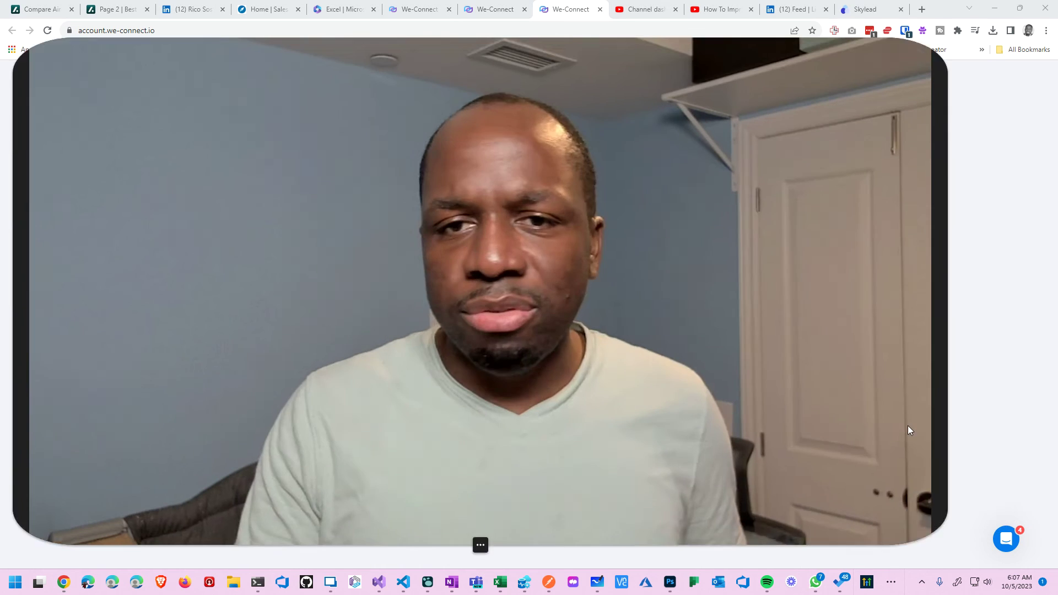